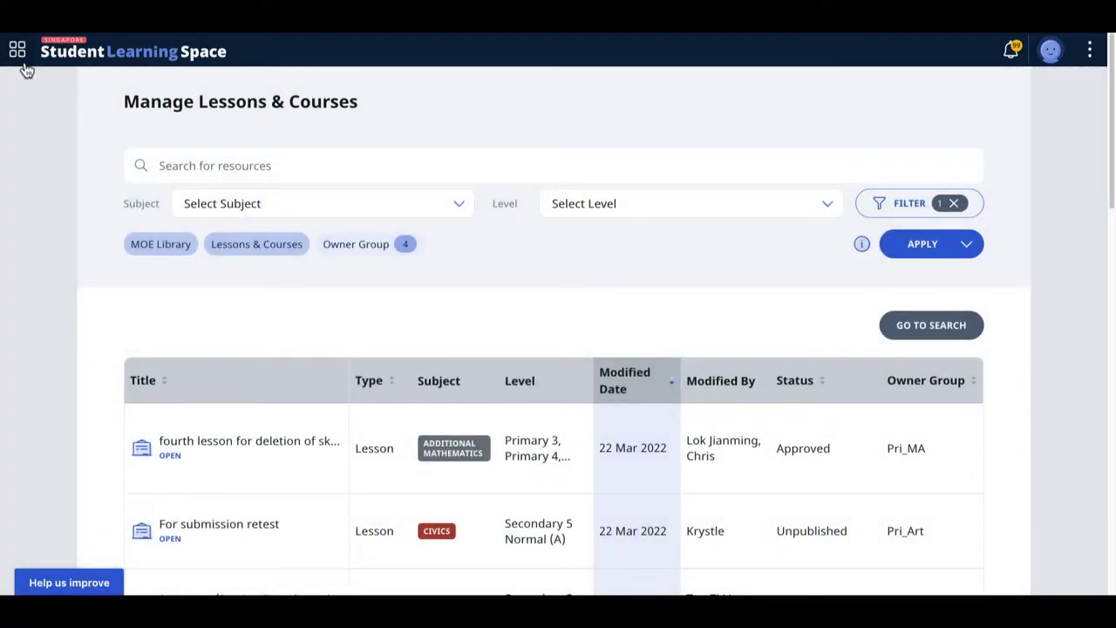
{"action": "left_click", "coordinate": [24, 63]}
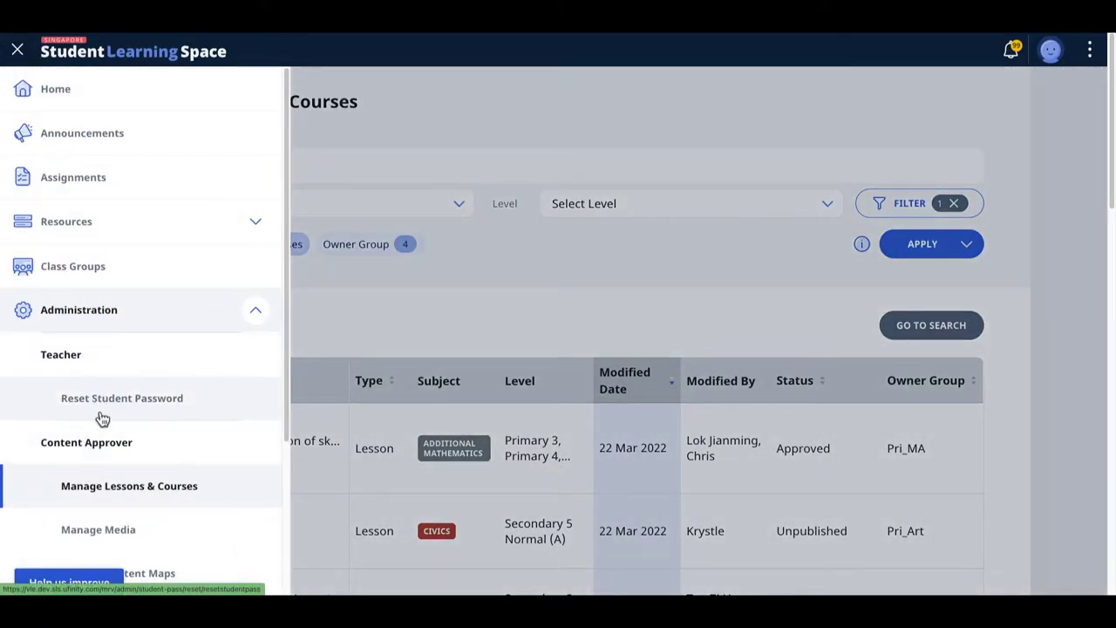
{"action": "scroll", "coordinate": [102, 419], "scroll_direction": "down", "scroll_amount": 1}
{"action": "scroll", "coordinate": [102, 418], "scroll_direction": "down", "scroll_amount": 2}
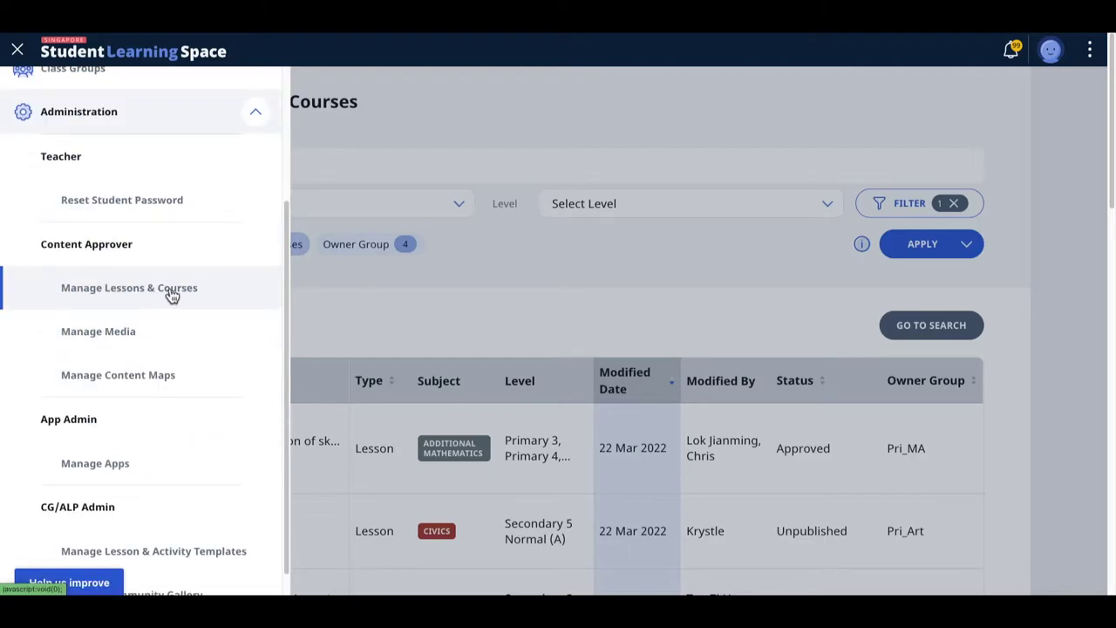
{"action": "left_click", "coordinate": [424, 305]}
{"action": "left_click", "coordinate": [228, 166]}
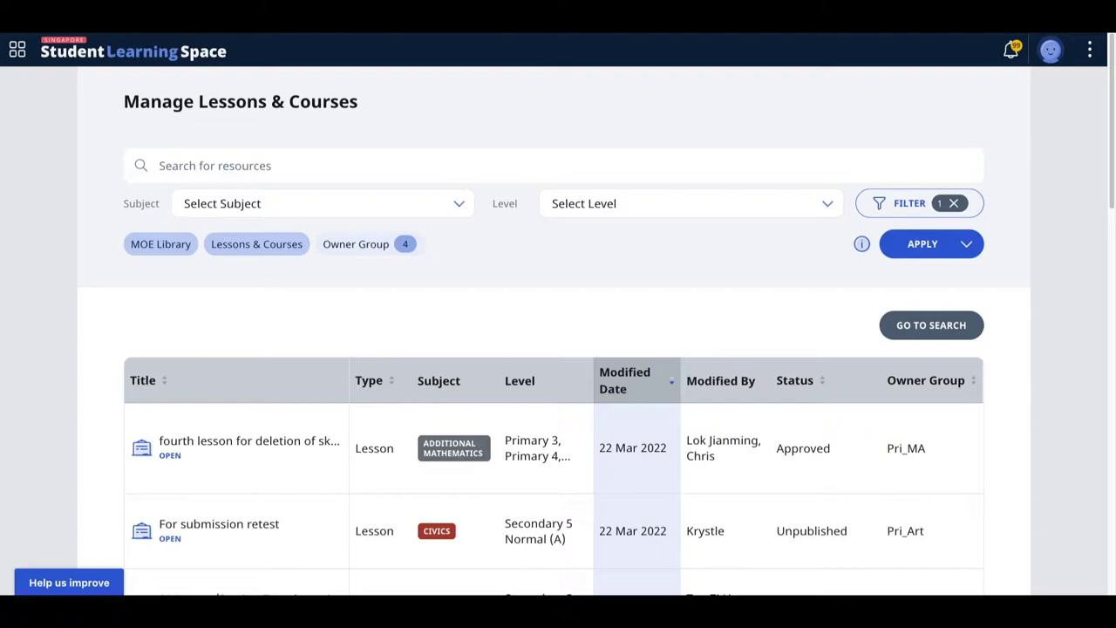
- Open the resource filter and review the choices for Resource, Resource Type, Owner Group and Status
{"action": "left_click", "coordinate": [906, 203]}
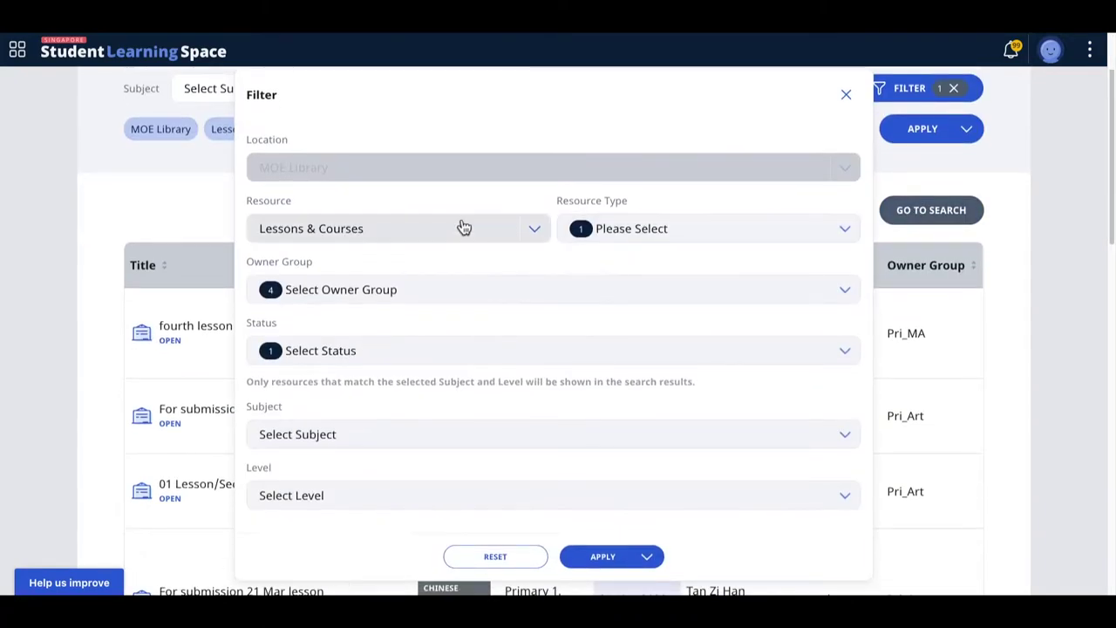
{"action": "left_click", "coordinate": [404, 237]}
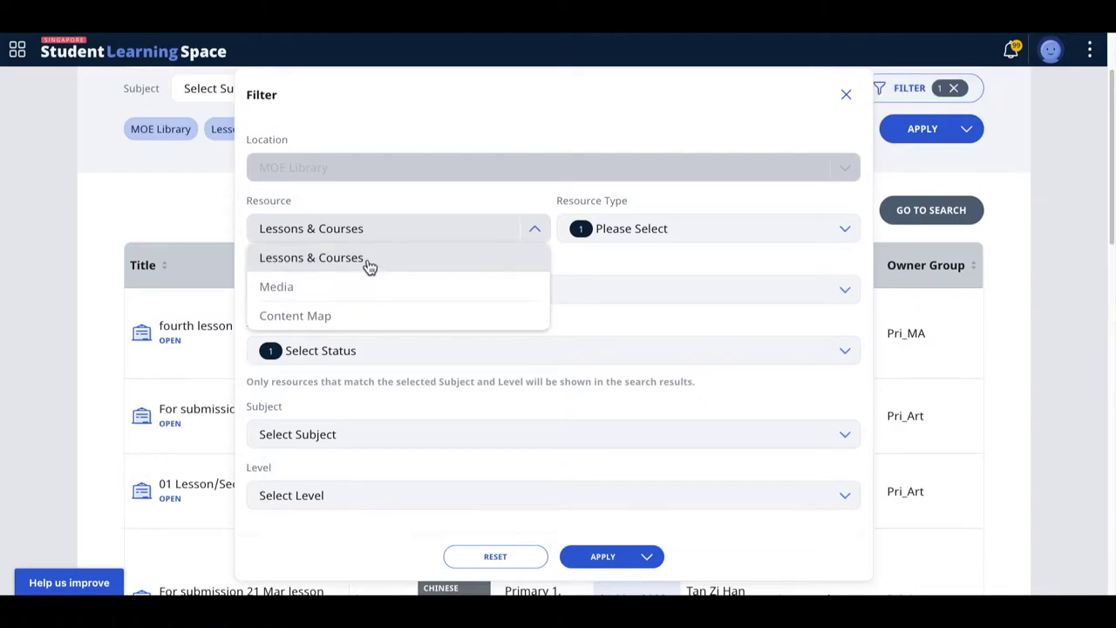
{"action": "left_click", "coordinate": [370, 266]}
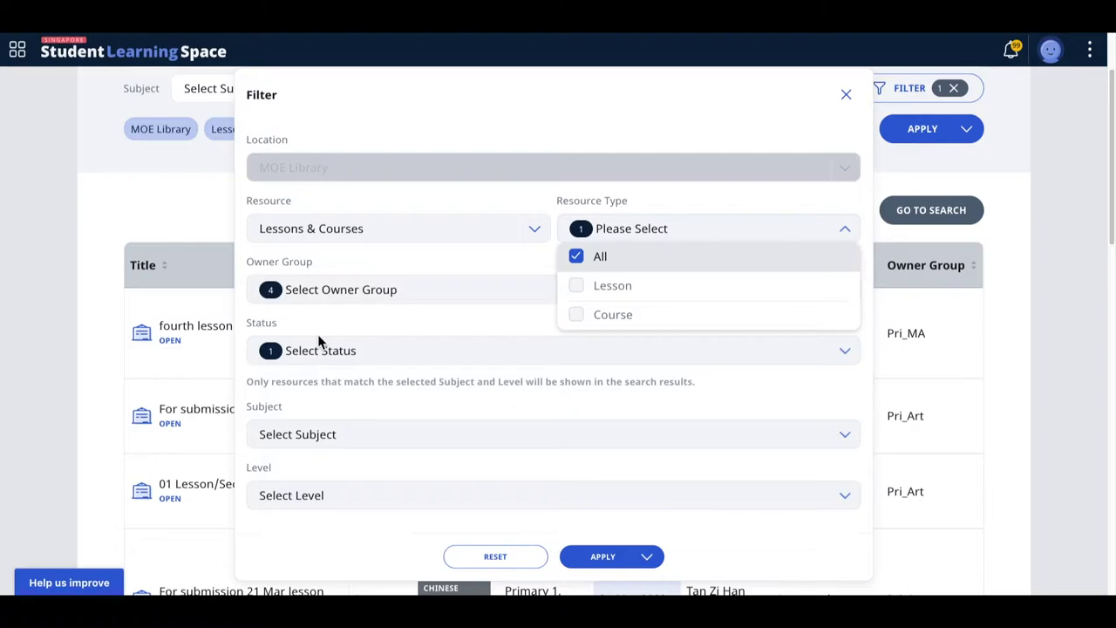
{"action": "left_click", "coordinate": [405, 299]}
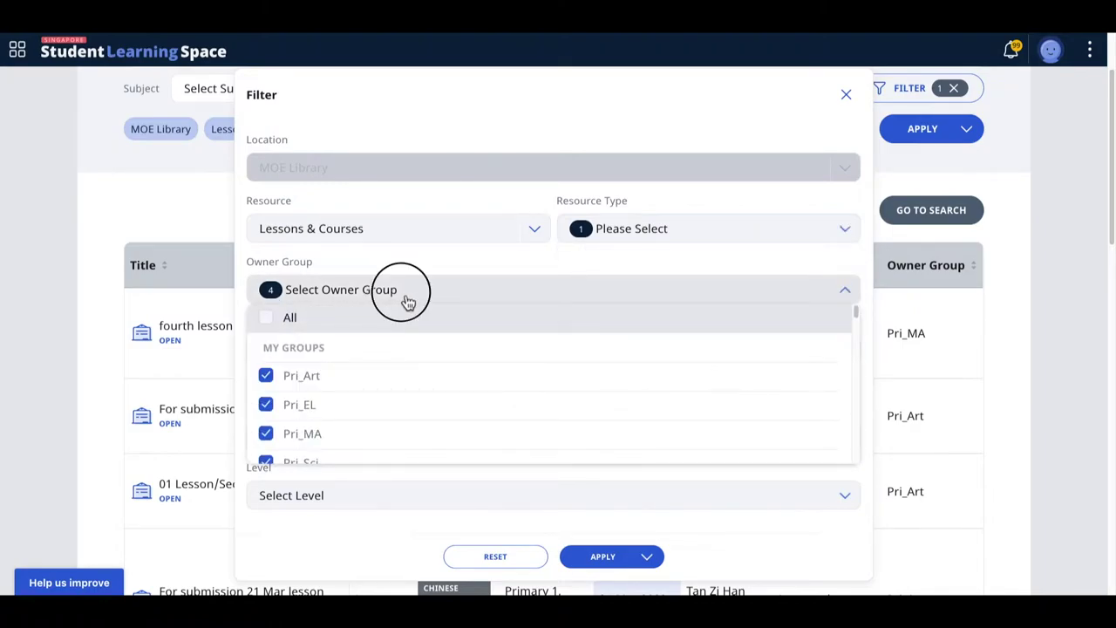
{"action": "left_click", "coordinate": [391, 353]}
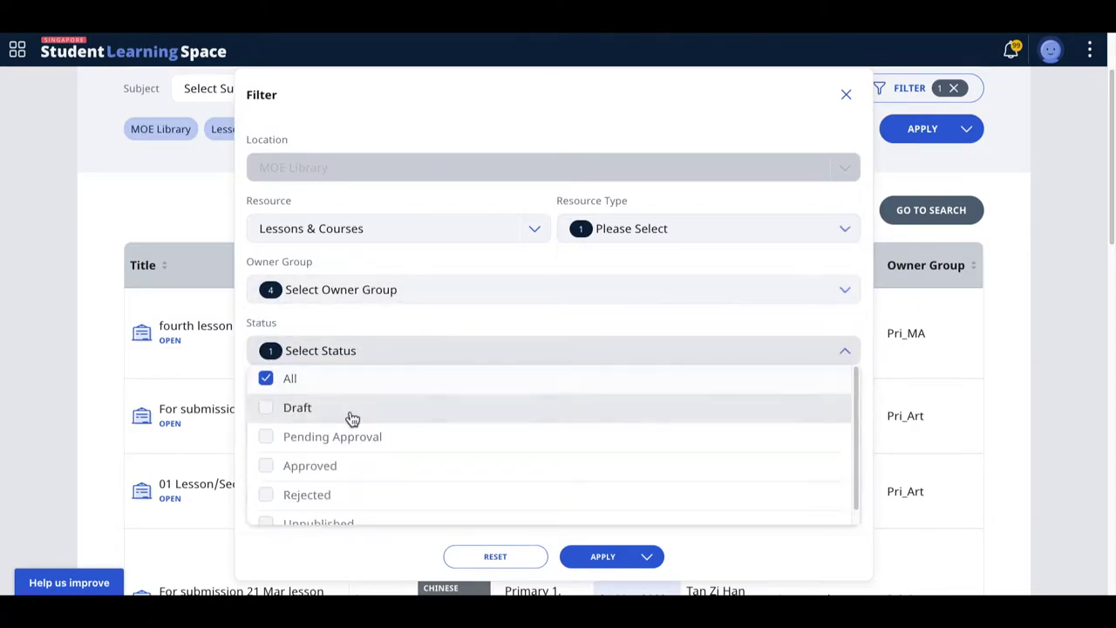
{"action": "left_click", "coordinate": [448, 325]}
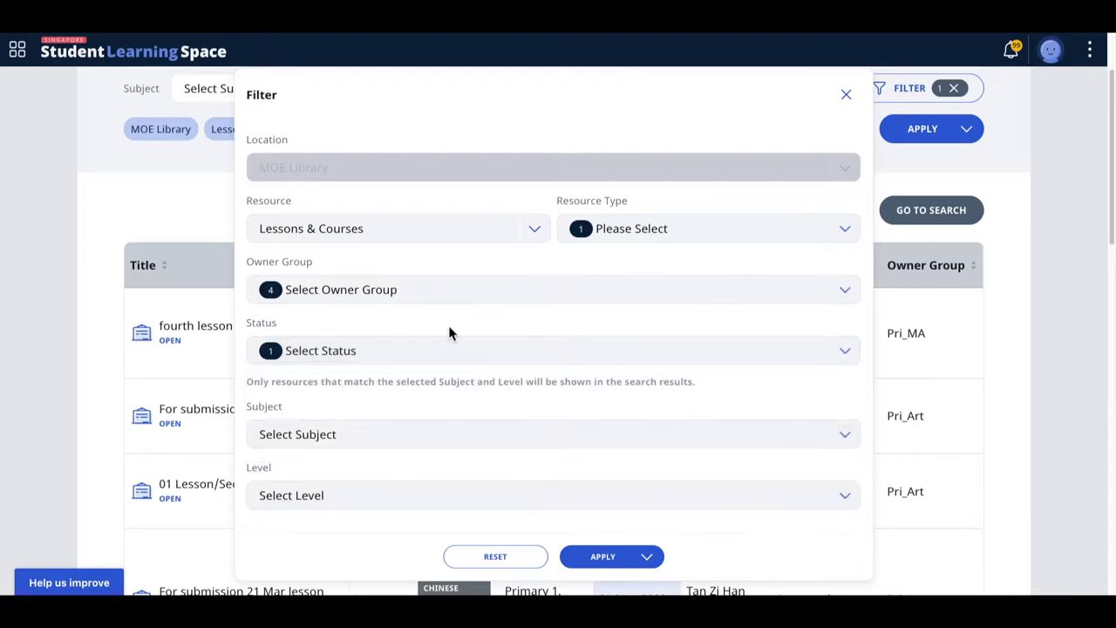
- Filter the lessons and courses by subject ADDITIONAL MATHEMATICS - A MATHS and level Primary 1, and look through the results
{"action": "left_click", "coordinate": [435, 434]}
{"action": "scroll", "coordinate": [436, 451], "scroll_direction": "down", "scroll_amount": 1}
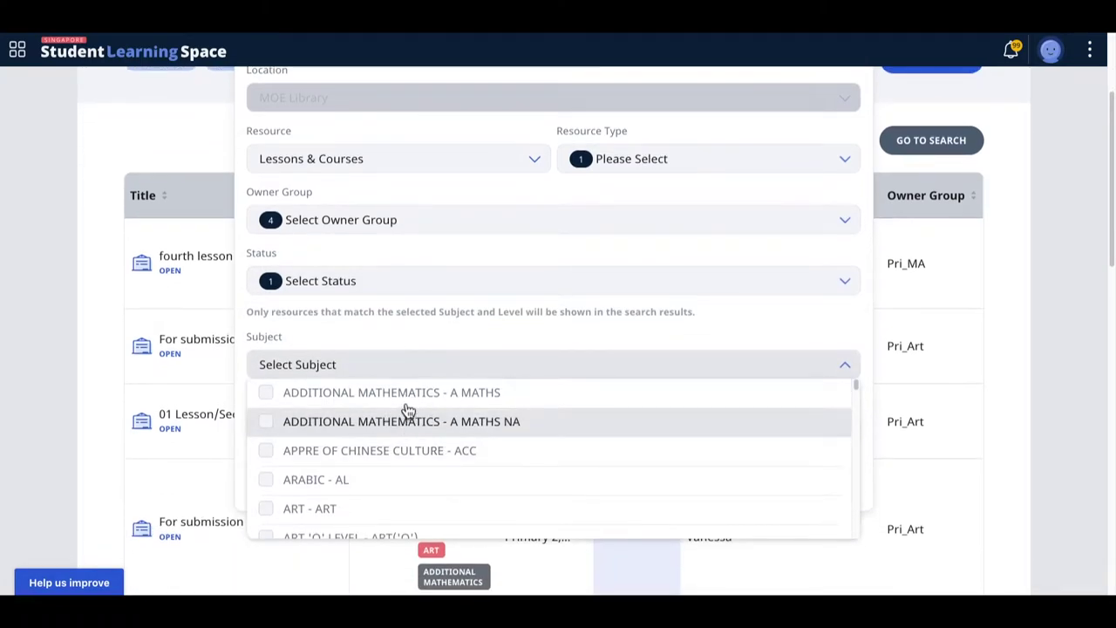
{"action": "left_click", "coordinate": [406, 396]}
{"action": "left_click", "coordinate": [446, 338]}
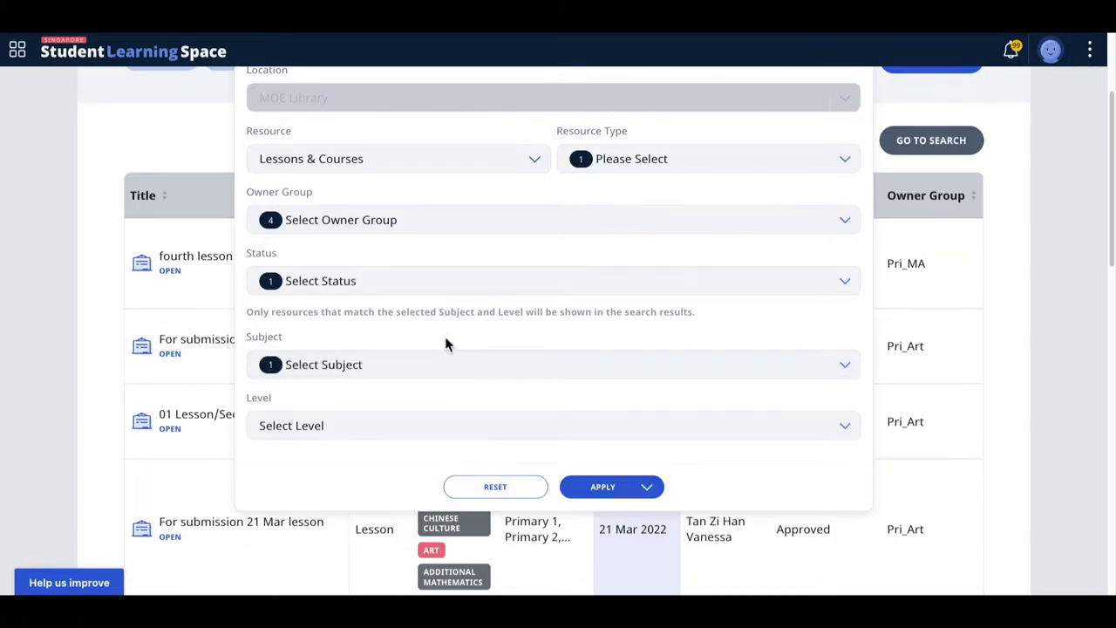
{"action": "left_click", "coordinate": [423, 423]}
{"action": "left_click", "coordinate": [398, 465]}
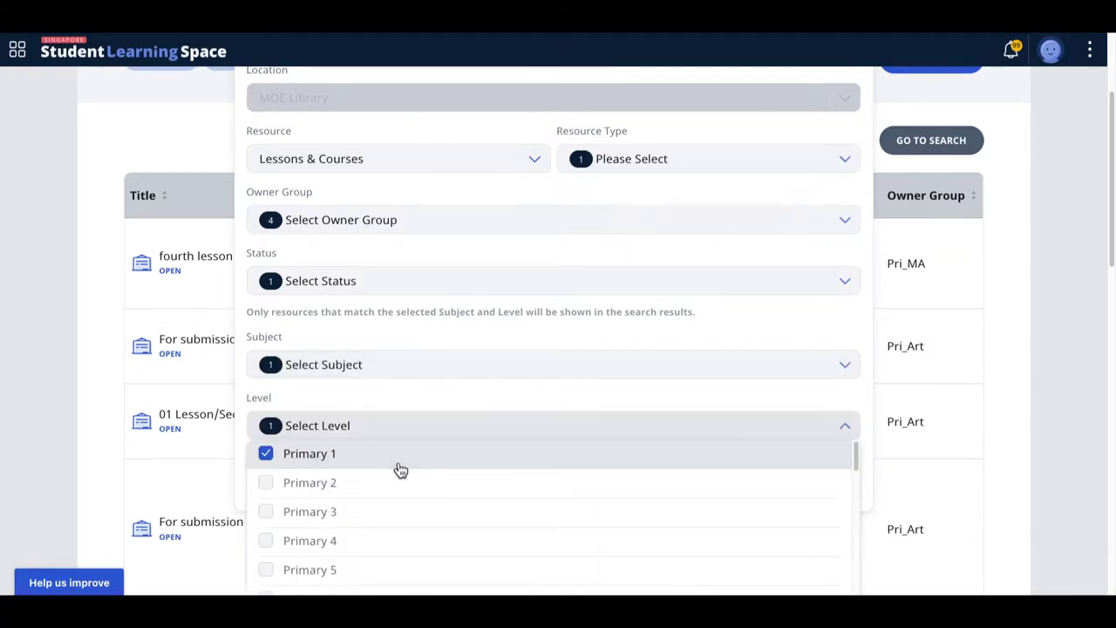
{"action": "left_click", "coordinate": [410, 388]}
{"action": "left_click", "coordinate": [607, 502]}
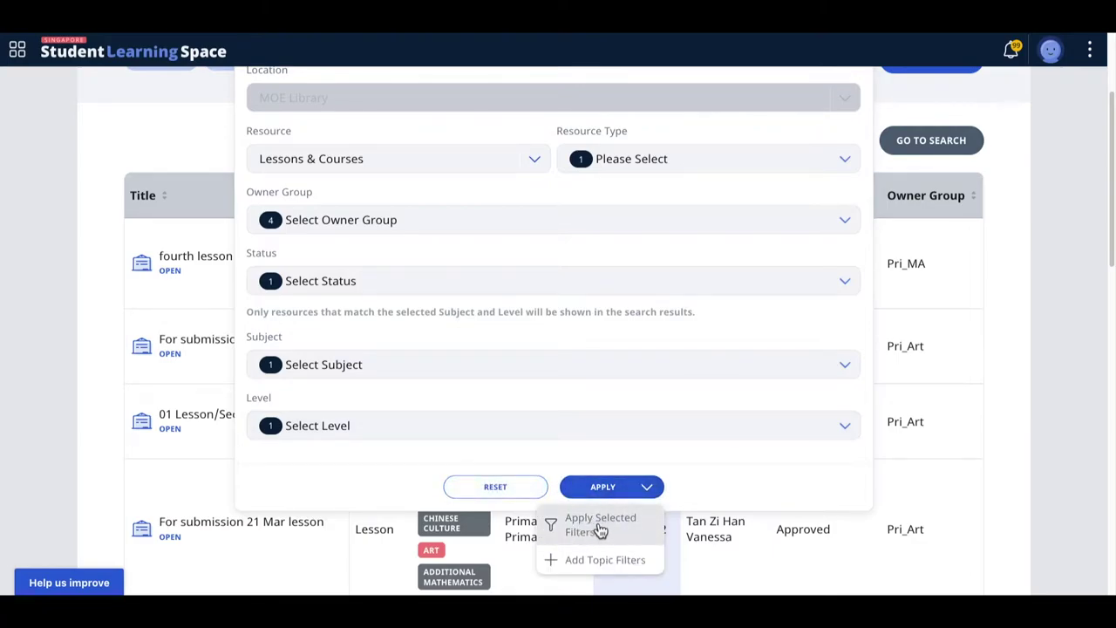
{"action": "left_click", "coordinate": [599, 530]}
{"action": "scroll", "coordinate": [242, 470], "scroll_direction": "down", "scroll_amount": 10}
{"action": "scroll", "coordinate": [242, 475], "scroll_direction": "down", "scroll_amount": 5}
{"action": "scroll", "coordinate": [242, 475], "scroll_direction": "up", "scroll_amount": 15}
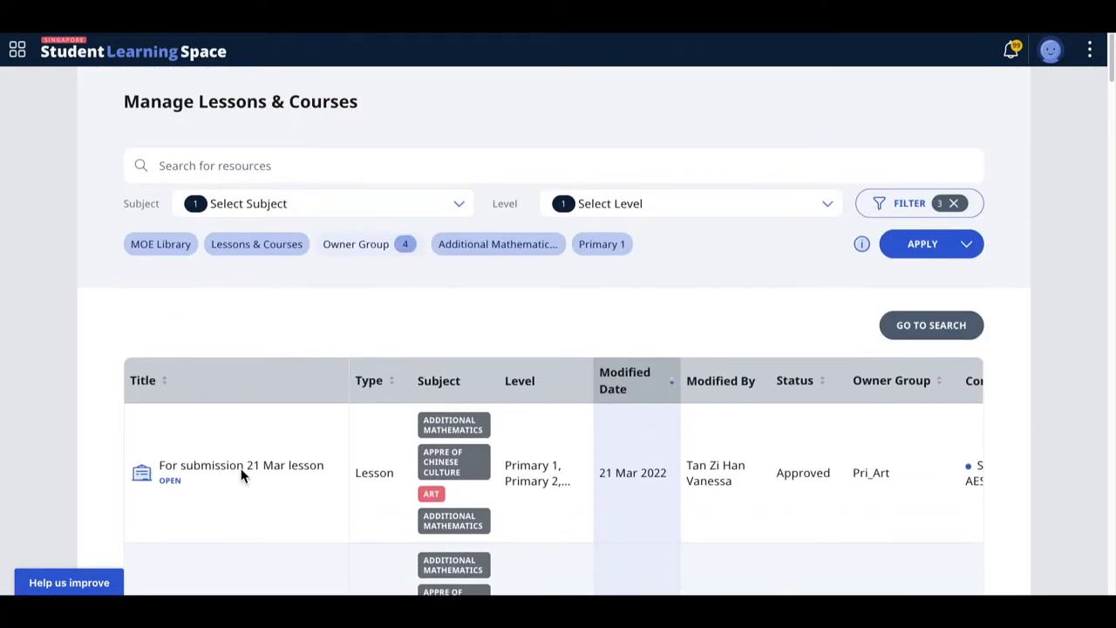
- Go to Manage Content Maps, examine the blank form for creating a regular content map, and return to the listing
{"action": "left_click", "coordinate": [18, 50]}
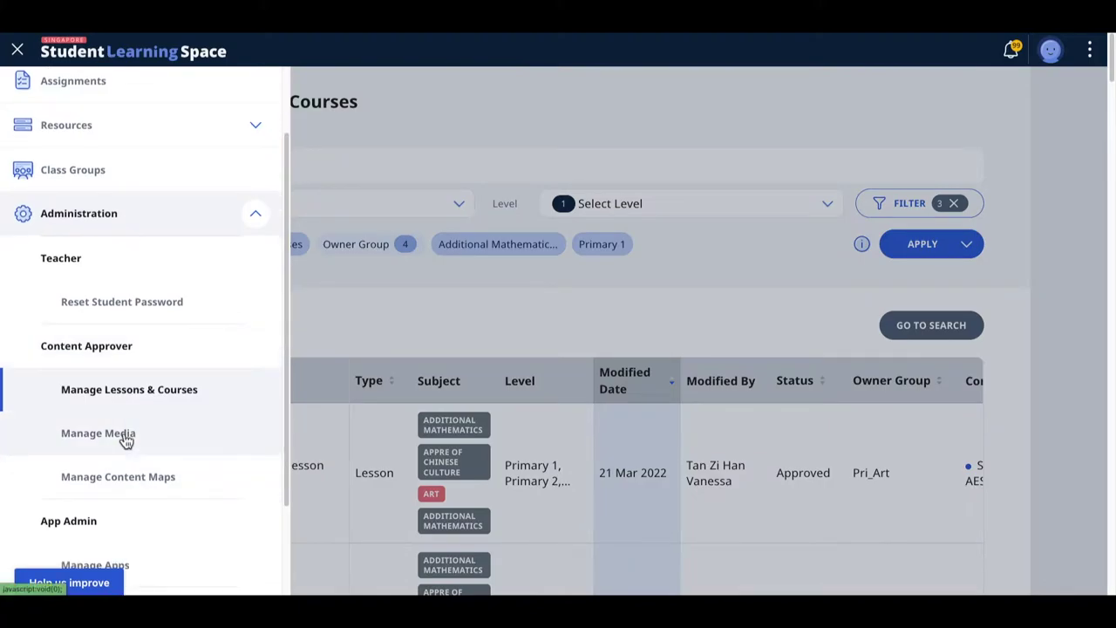
{"action": "left_click", "coordinate": [131, 478]}
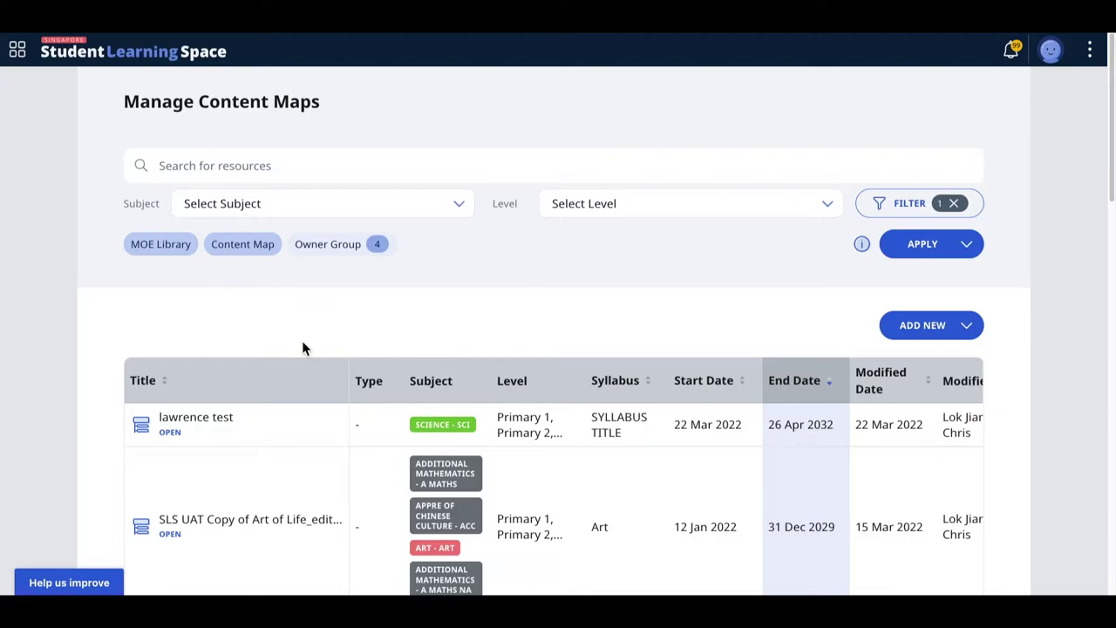
{"action": "left_click", "coordinate": [941, 325]}
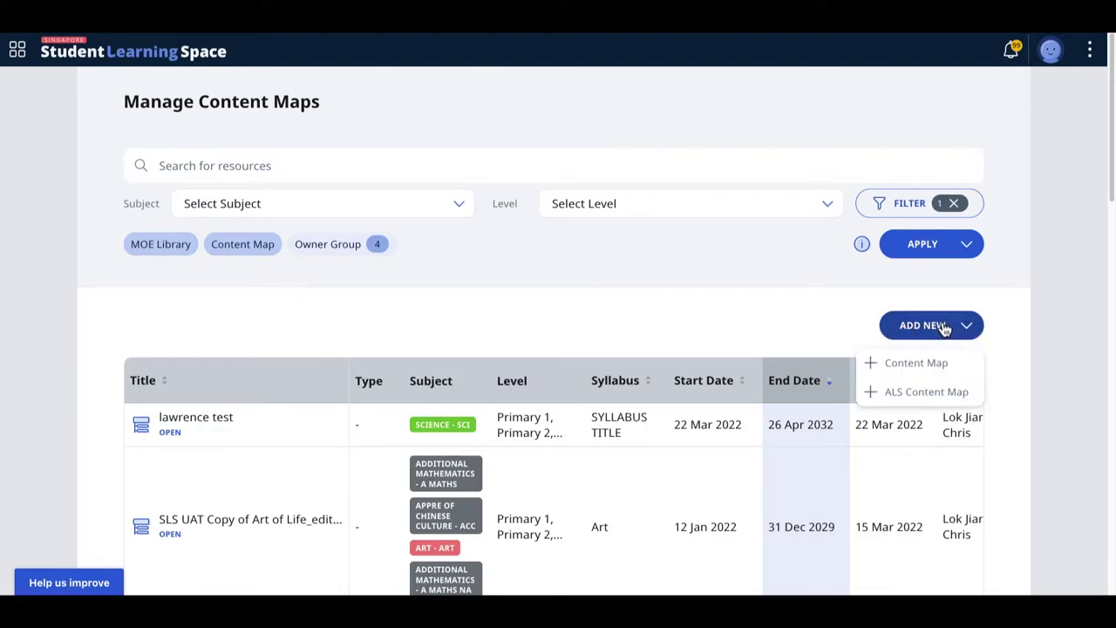
{"action": "left_click", "coordinate": [918, 371]}
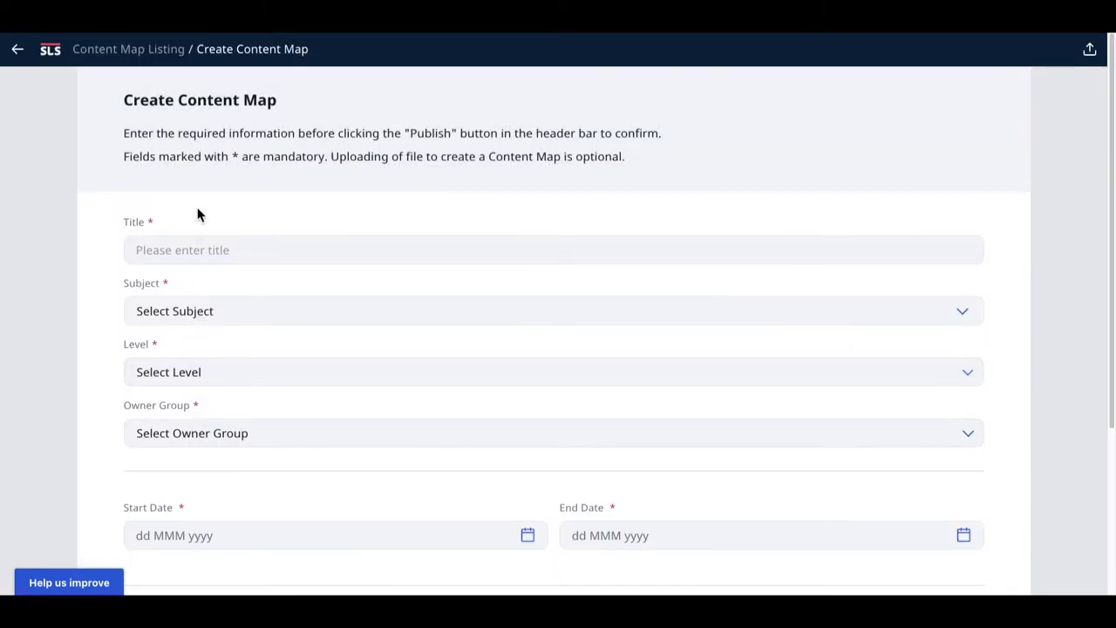
{"action": "scroll", "coordinate": [235, 404], "scroll_direction": "down", "scroll_amount": 3}
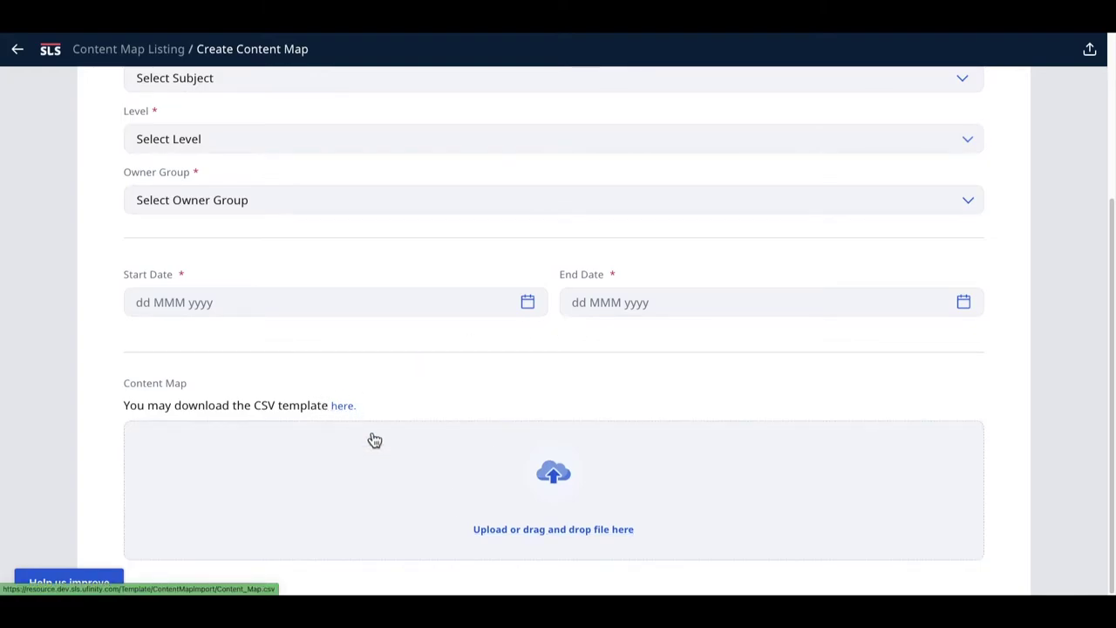
{"action": "scroll", "coordinate": [596, 521], "scroll_direction": "up", "scroll_amount": 3}
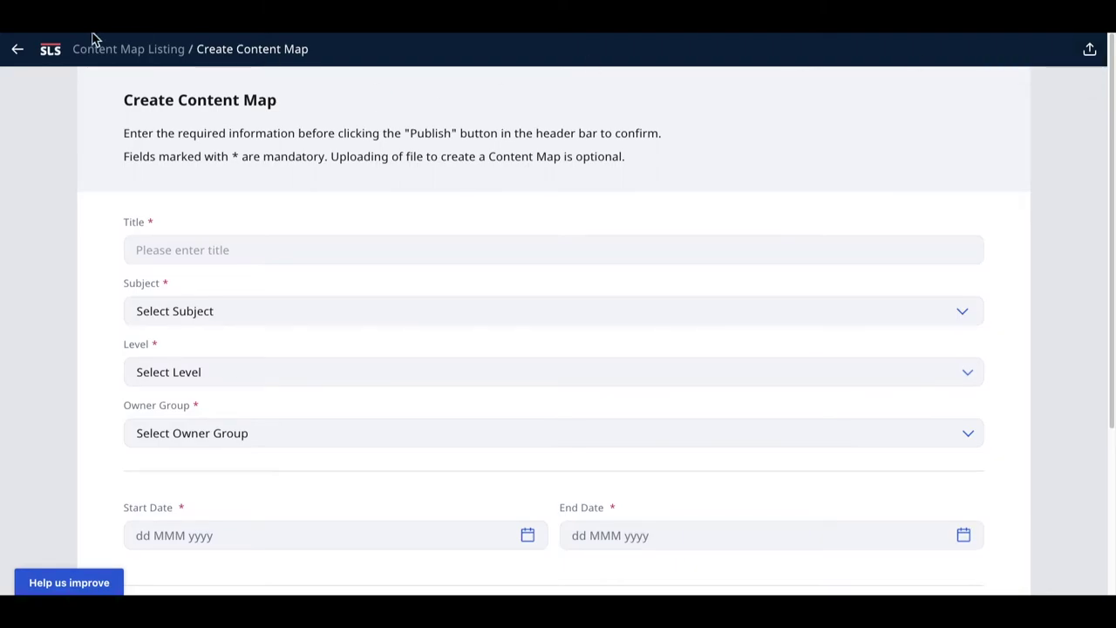
{"action": "left_click", "coordinate": [16, 51]}
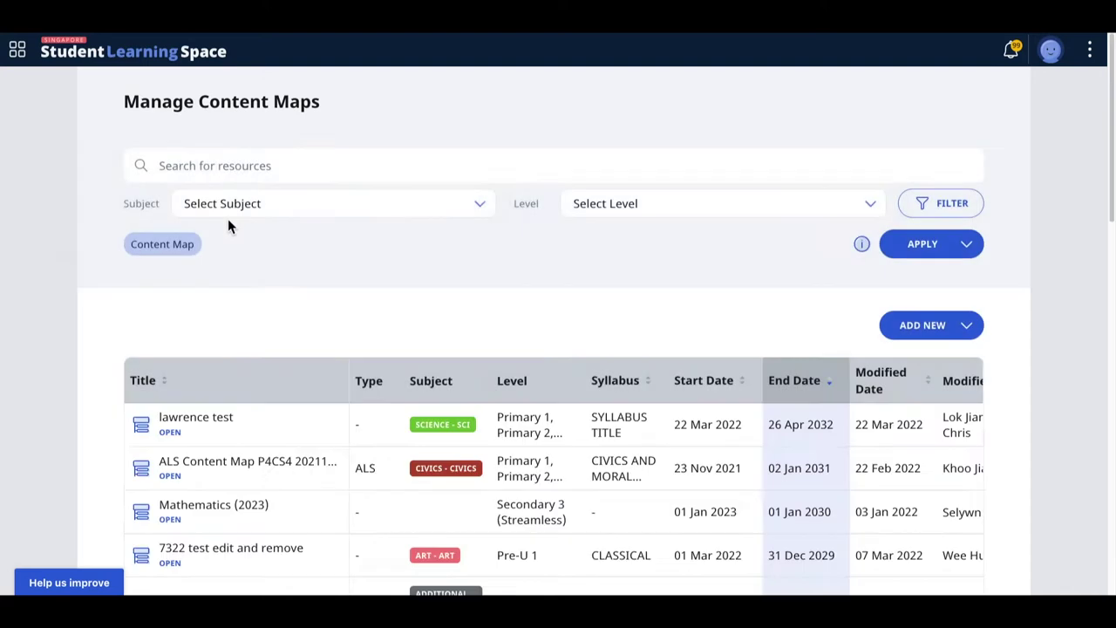
- Open the first content map in the listing and review its details and learning outcomes
{"action": "left_click", "coordinate": [178, 438]}
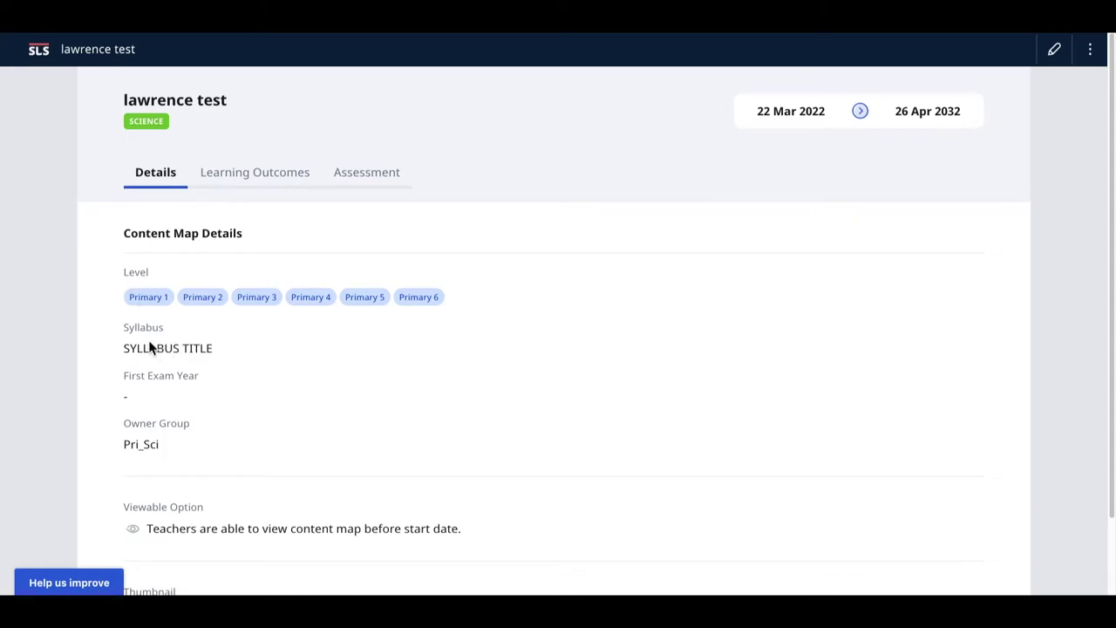
{"action": "scroll", "coordinate": [197, 403], "scroll_direction": "down", "scroll_amount": 1}
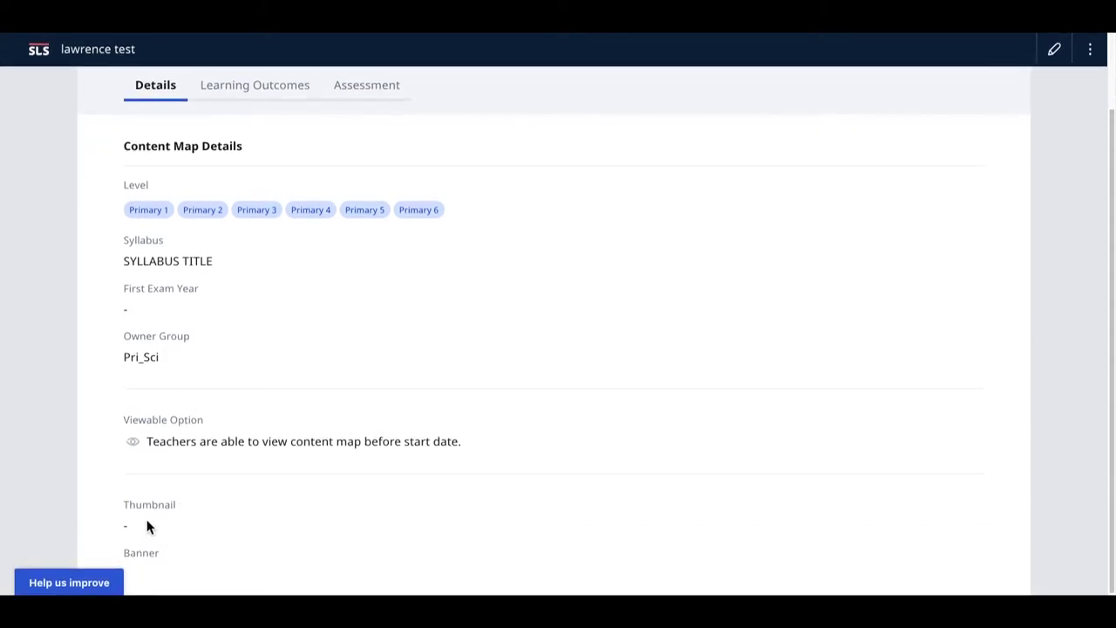
{"action": "scroll", "coordinate": [241, 359], "scroll_direction": "up", "scroll_amount": 1}
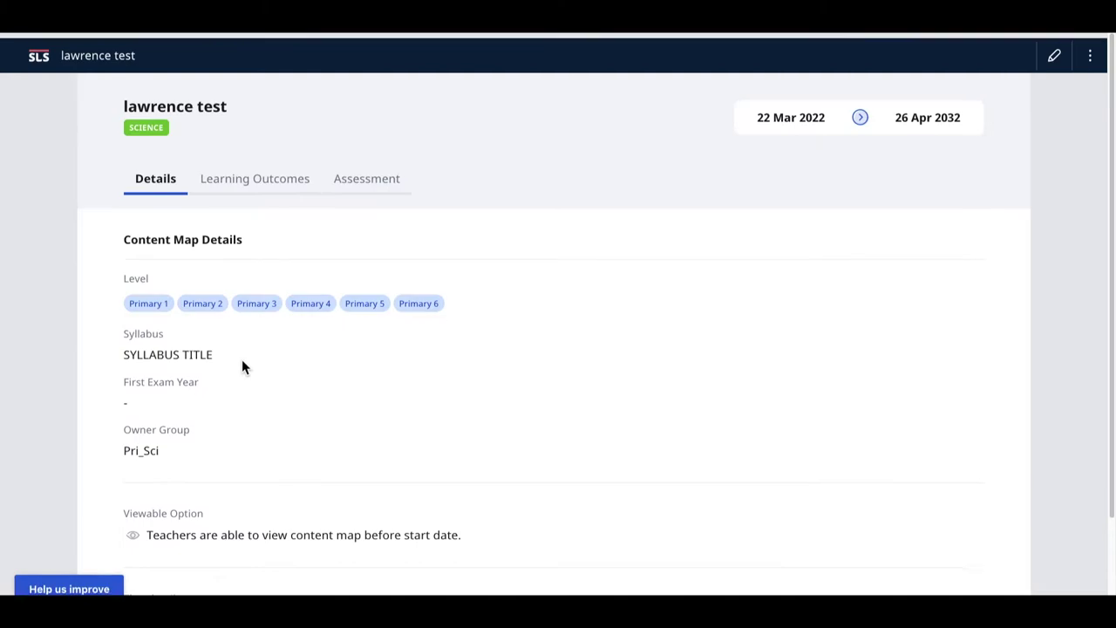
{"action": "left_click", "coordinate": [252, 185]}
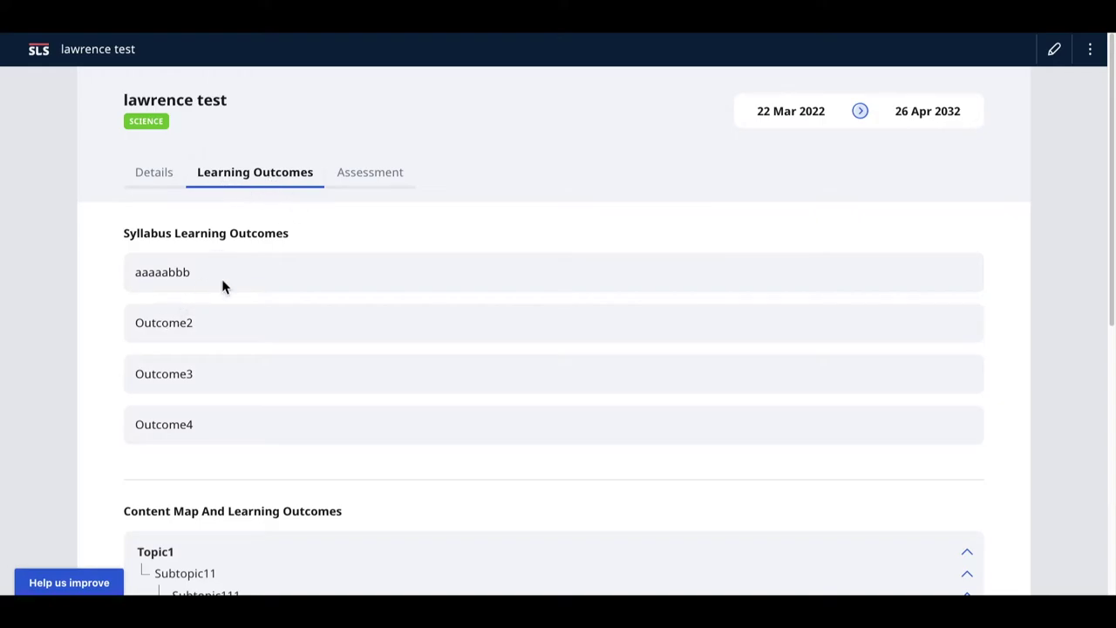
- Append 123 to the first syllabus learning outcome and save the updated content map
{"action": "left_click", "coordinate": [1054, 48]}
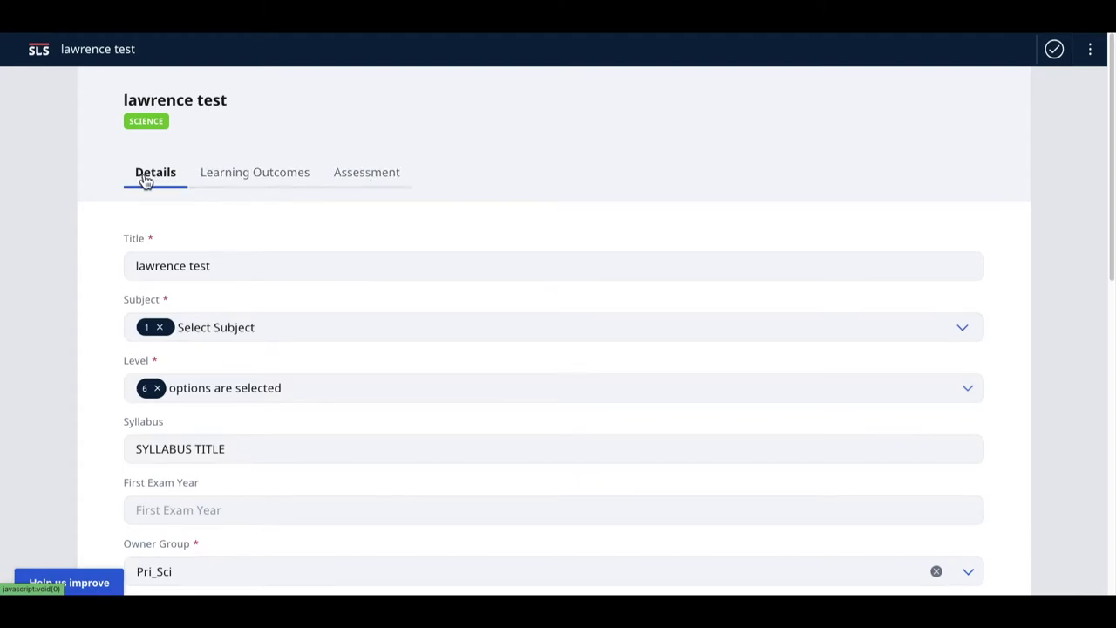
{"action": "left_click", "coordinate": [265, 181]}
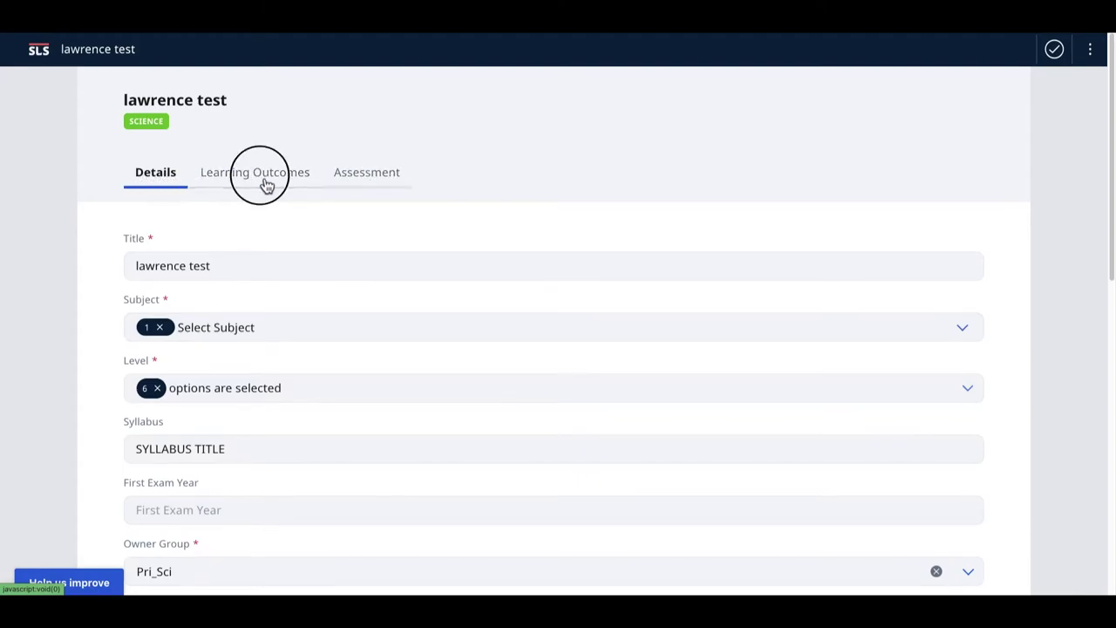
{"action": "left_click", "coordinate": [1053, 49]}
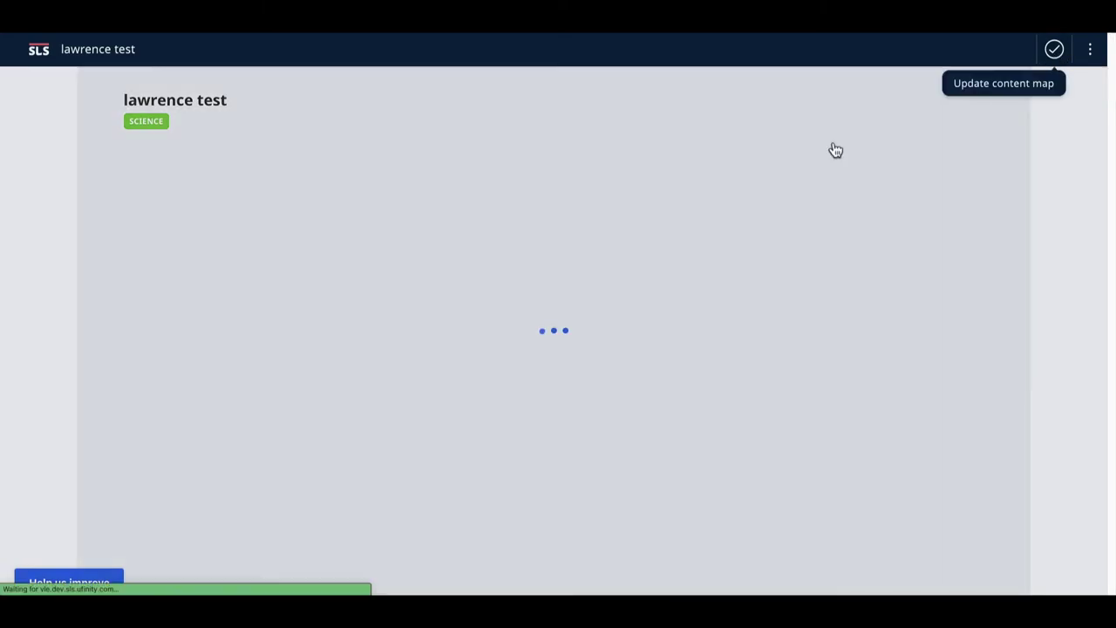
{"action": "left_click", "coordinate": [258, 183]}
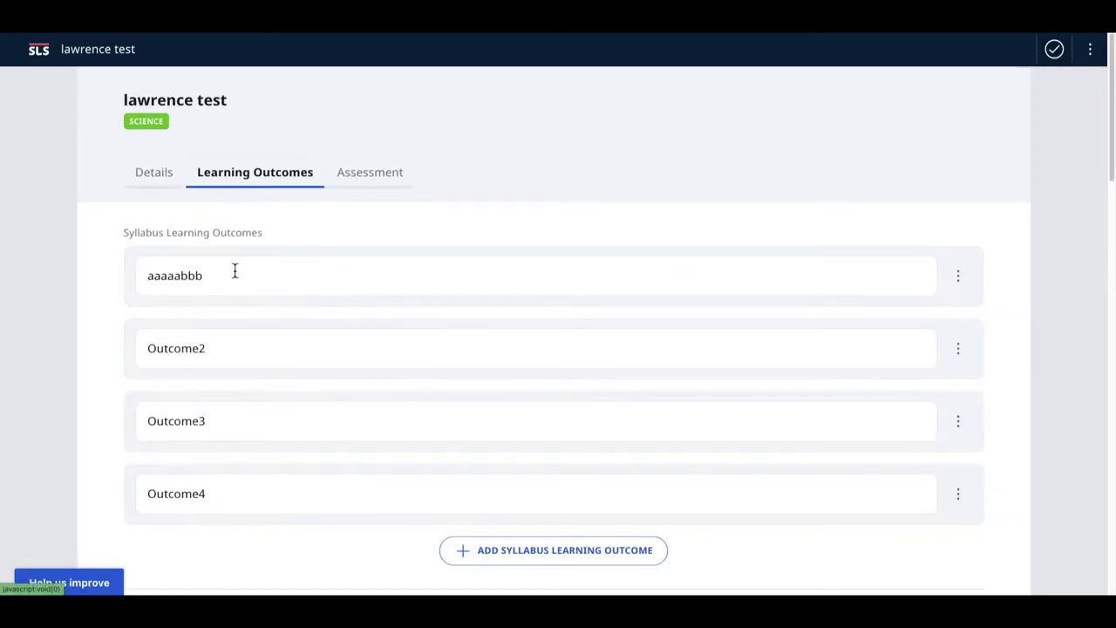
{"action": "left_click", "coordinate": [235, 272]}
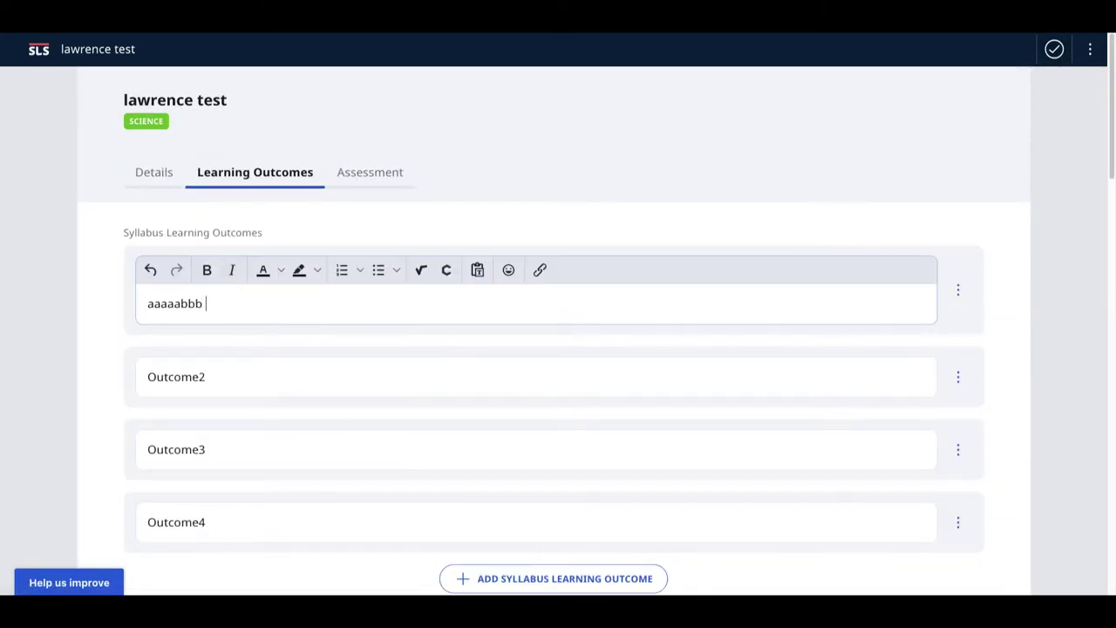
{"action": "left_click", "coordinate": [1053, 49]}
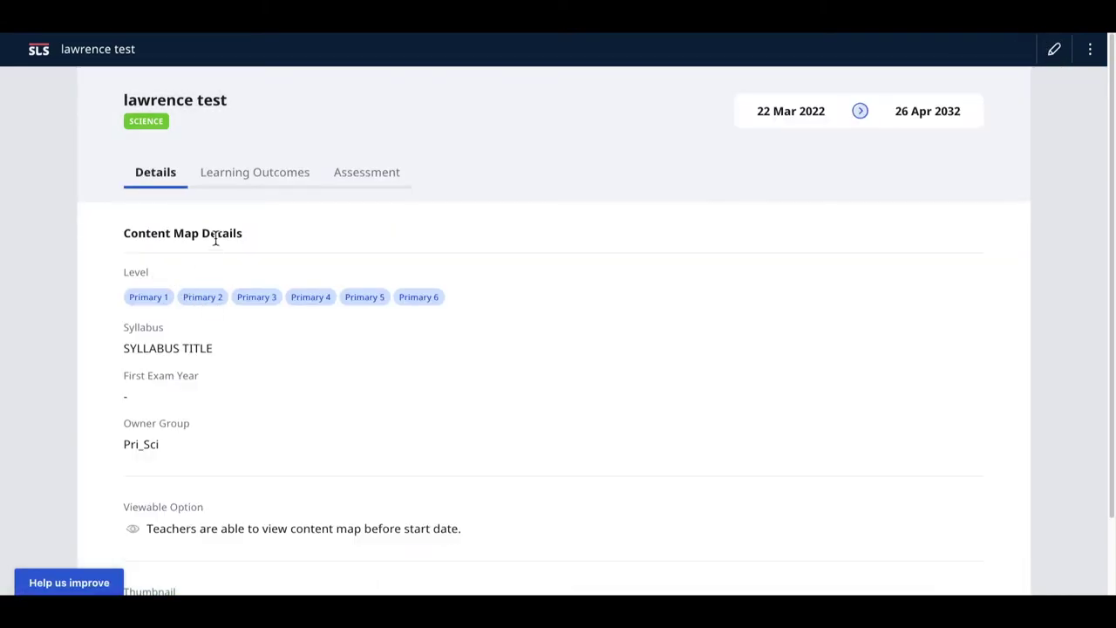
- Examine the content map's syllabus learning outcomes and the topics, subtopics and outcomes listed below them
{"action": "left_click", "coordinate": [252, 176]}
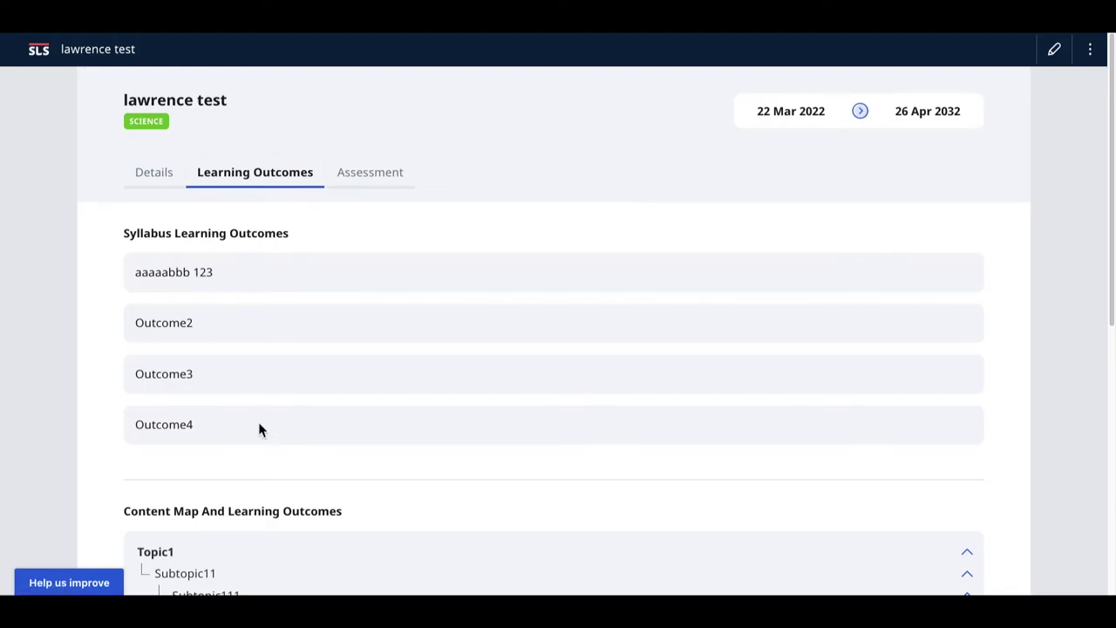
{"action": "scroll", "coordinate": [259, 429], "scroll_direction": "down", "scroll_amount": 2}
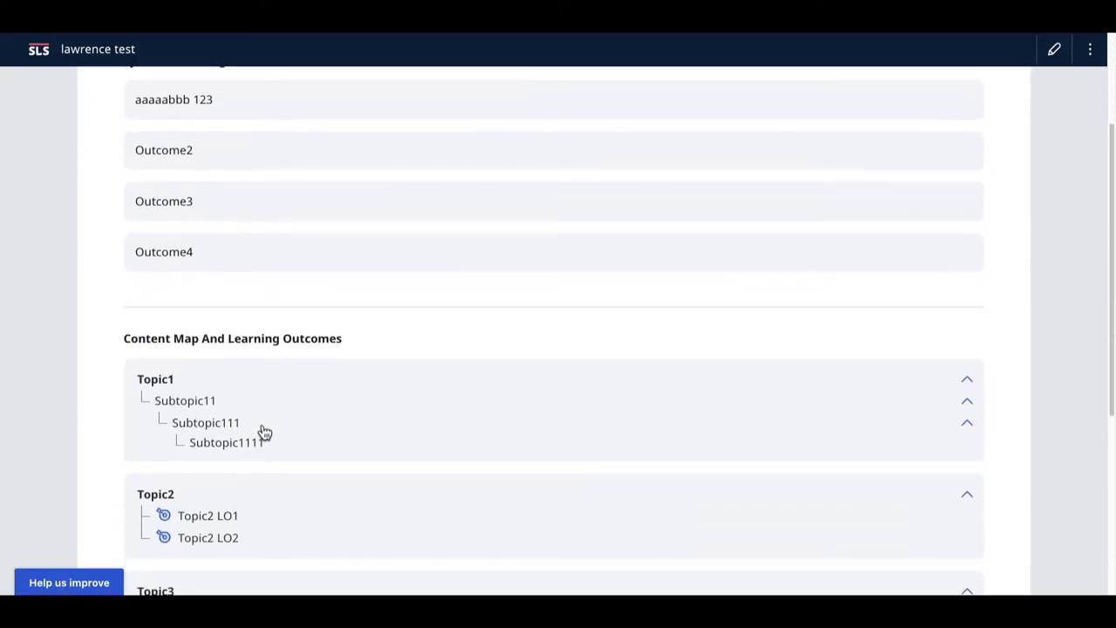
{"action": "scroll", "coordinate": [295, 429], "scroll_direction": "down", "scroll_amount": 3}
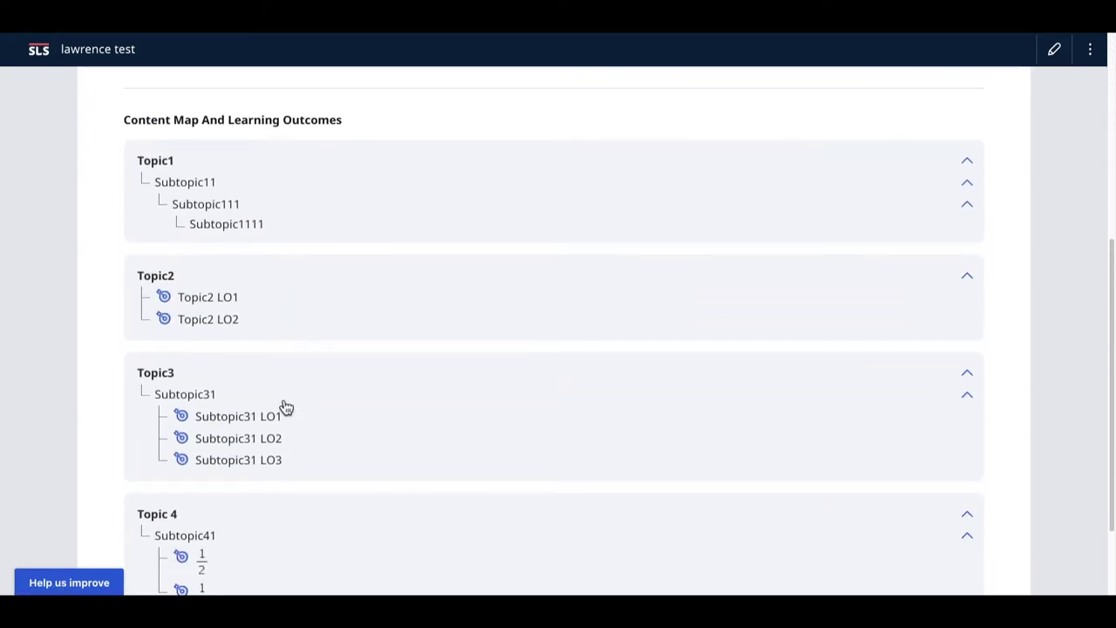
{"action": "scroll", "coordinate": [284, 407], "scroll_direction": "down", "scroll_amount": 2}
{"action": "scroll", "coordinate": [262, 299], "scroll_direction": "up", "scroll_amount": 3}
{"action": "scroll", "coordinate": [261, 299], "scroll_direction": "down", "scroll_amount": 3}
{"action": "scroll", "coordinate": [261, 299], "scroll_direction": "up", "scroll_amount": 2}
{"action": "scroll", "coordinate": [262, 299], "scroll_direction": "up", "scroll_amount": 4}
- Open the content map for editing and examine the topics, subtopics and outcomes in its learning outcomes section
{"action": "left_click", "coordinate": [1053, 53]}
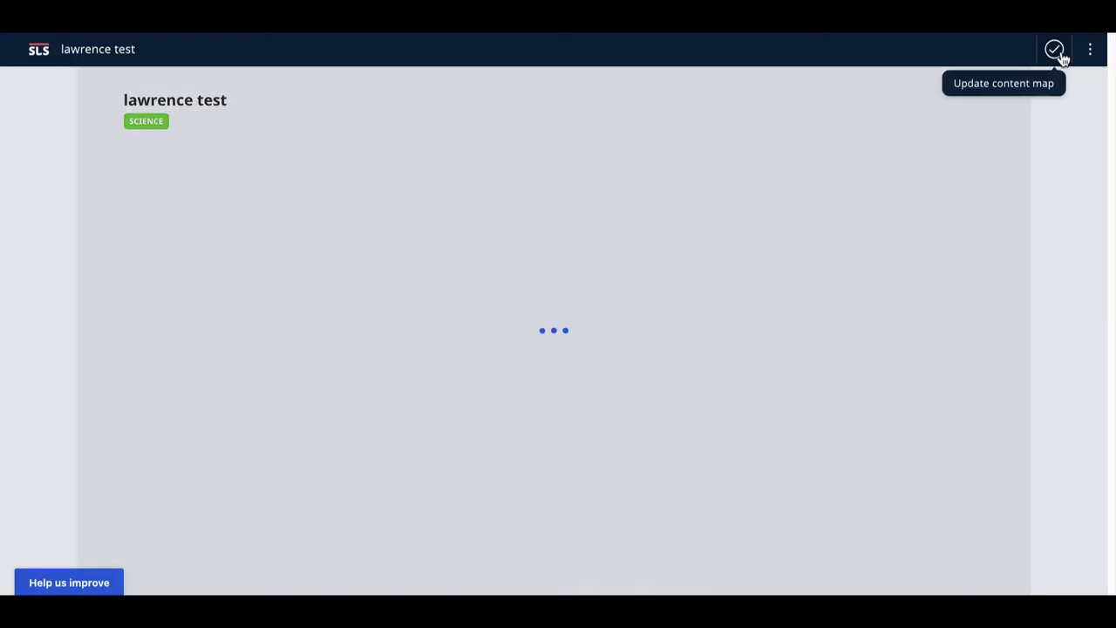
{"action": "scroll", "coordinate": [684, 443], "scroll_direction": "down", "scroll_amount": 10}
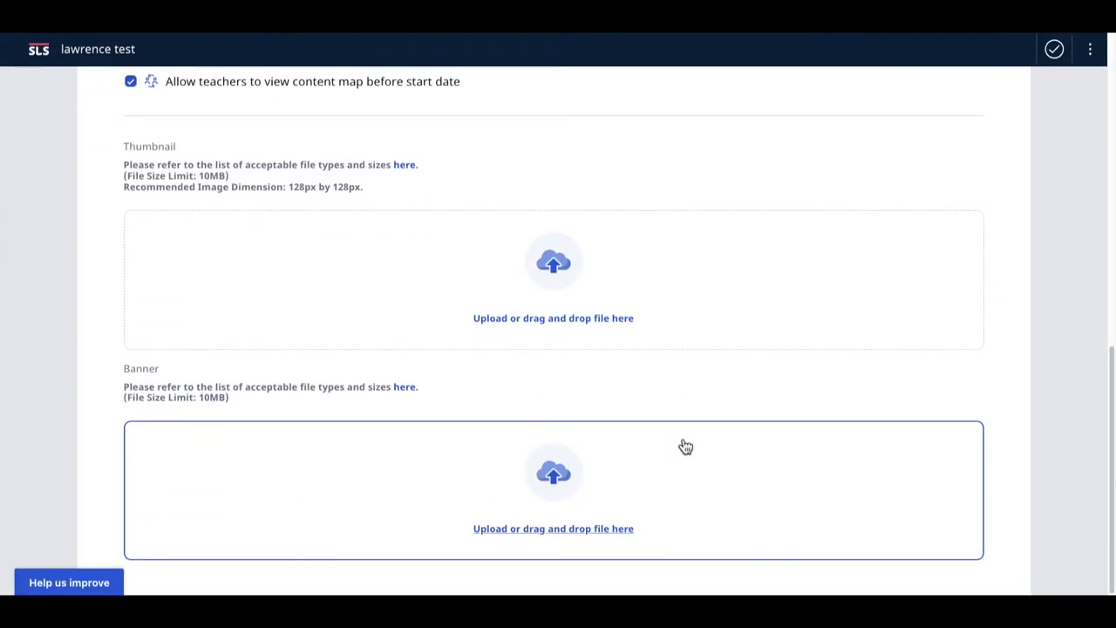
{"action": "scroll", "coordinate": [521, 317], "scroll_direction": "up", "scroll_amount": 10}
{"action": "left_click", "coordinate": [275, 185]}
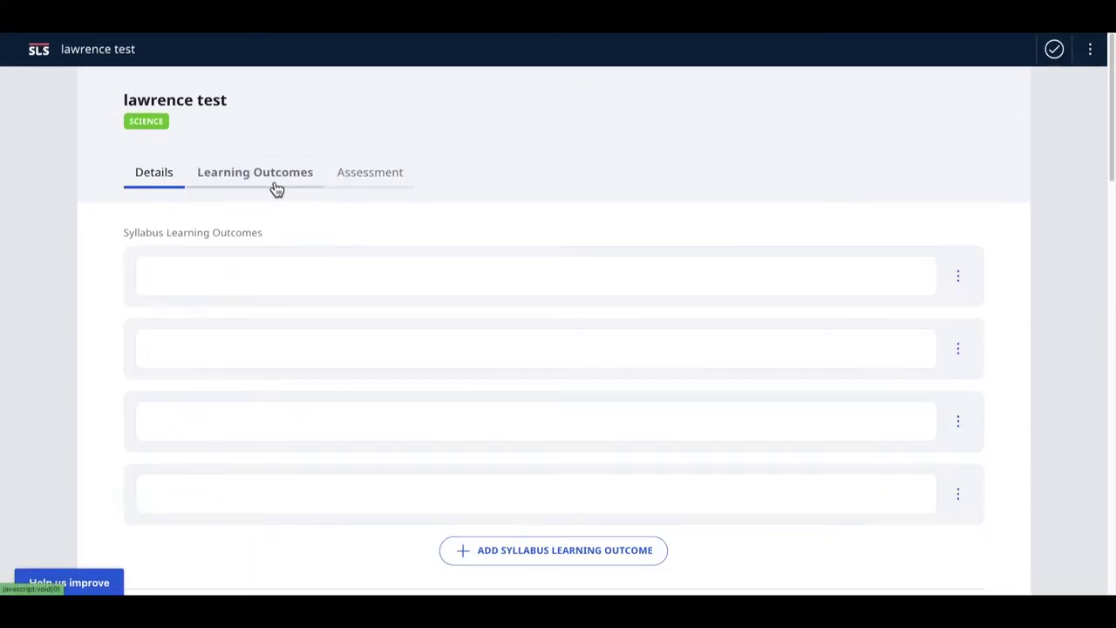
{"action": "scroll", "coordinate": [498, 419], "scroll_direction": "down", "scroll_amount": 8}
{"action": "scroll", "coordinate": [498, 425], "scroll_direction": "up", "scroll_amount": 3}
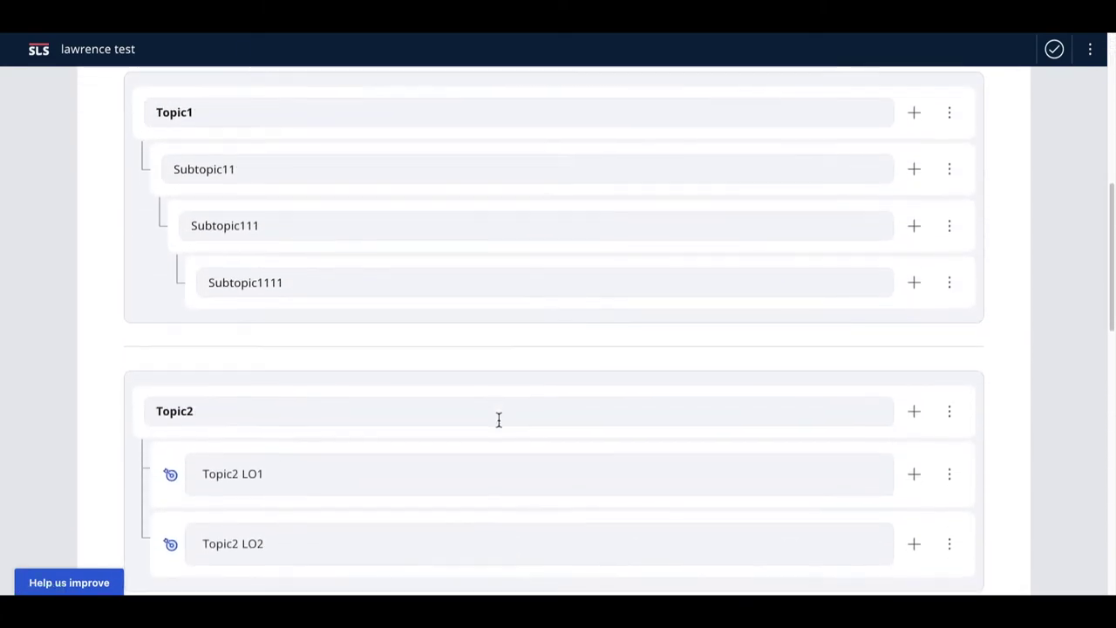
{"action": "scroll", "coordinate": [497, 424], "scroll_direction": "down", "scroll_amount": 2}
{"action": "scroll", "coordinate": [498, 425], "scroll_direction": "up", "scroll_amount": 4}
{"action": "scroll", "coordinate": [502, 425], "scroll_direction": "down", "scroll_amount": 10}
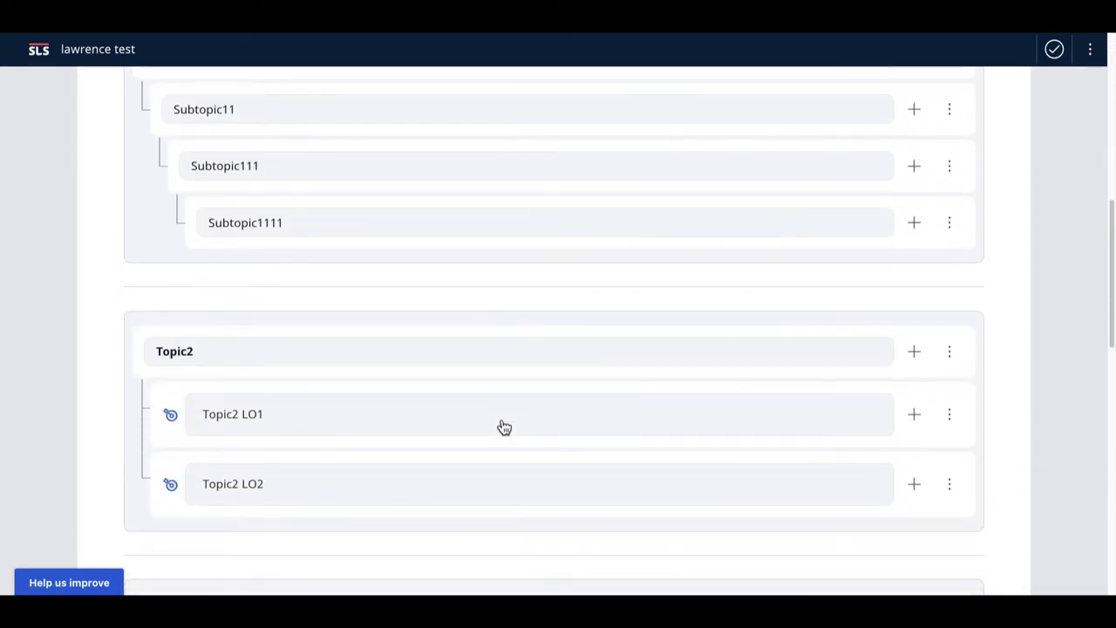
{"action": "scroll", "coordinate": [498, 424], "scroll_direction": "down", "scroll_amount": 2}
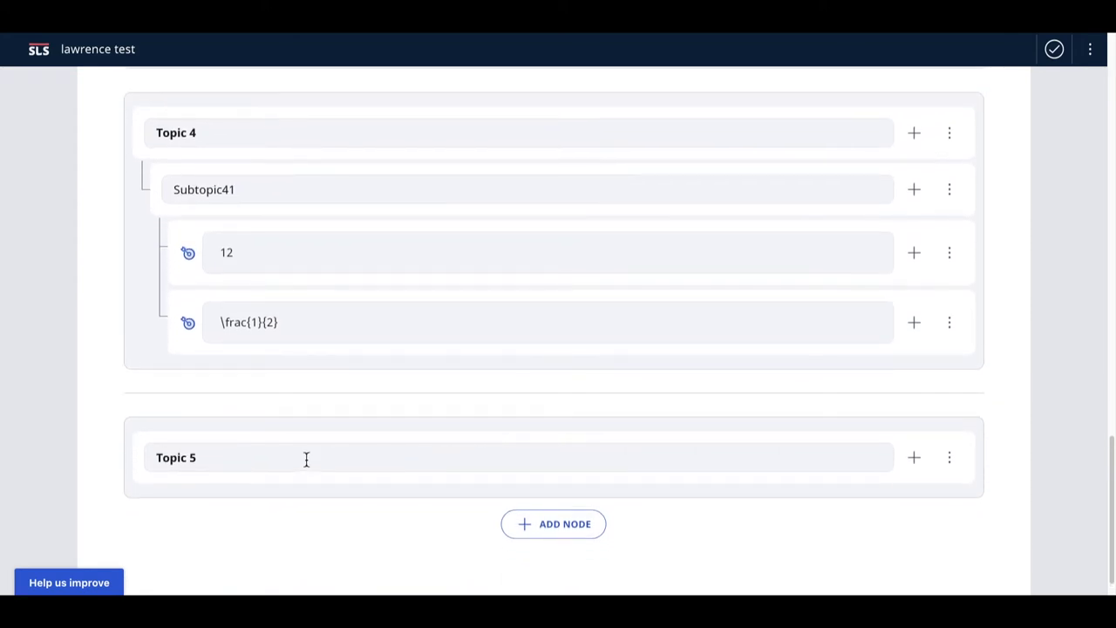
- Add a new top-level node after Topic 5 and name it Topic 6
{"action": "left_click", "coordinate": [547, 524]}
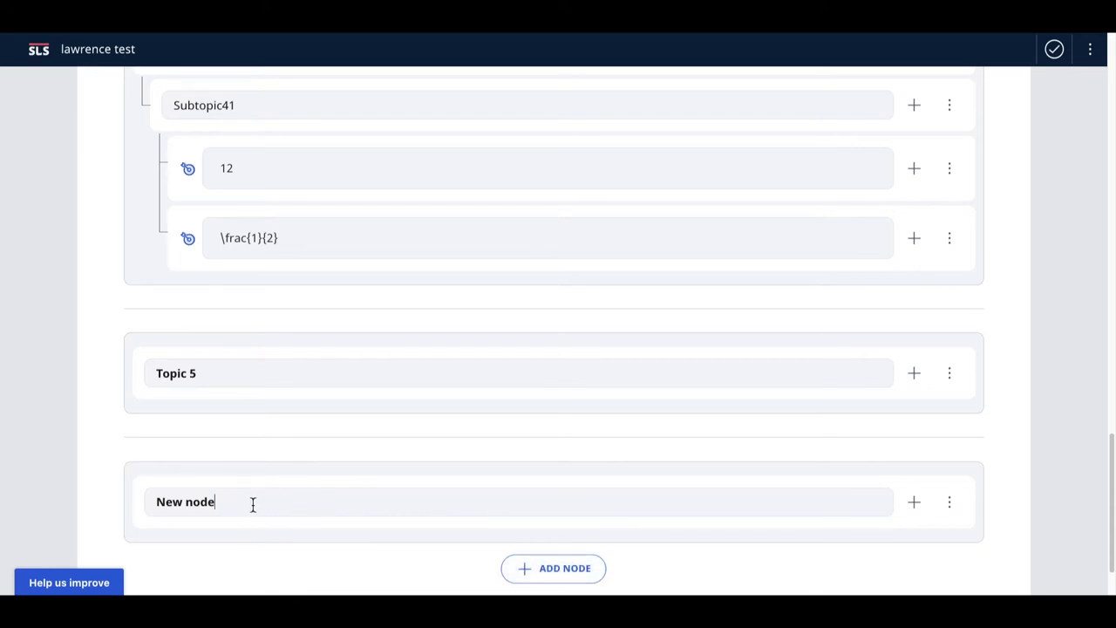
{"action": "left_click_drag", "start_coordinate": [252, 505], "coordinate": [142, 515]}
{"action": "type", "text": "Topc"}
- Add a lower node under Topic 6 and name it "siubtopic 6.1"
{"action": "left_click", "coordinate": [918, 519]}
{"action": "scroll", "coordinate": [917, 521], "scroll_direction": "down", "scroll_amount": 1}
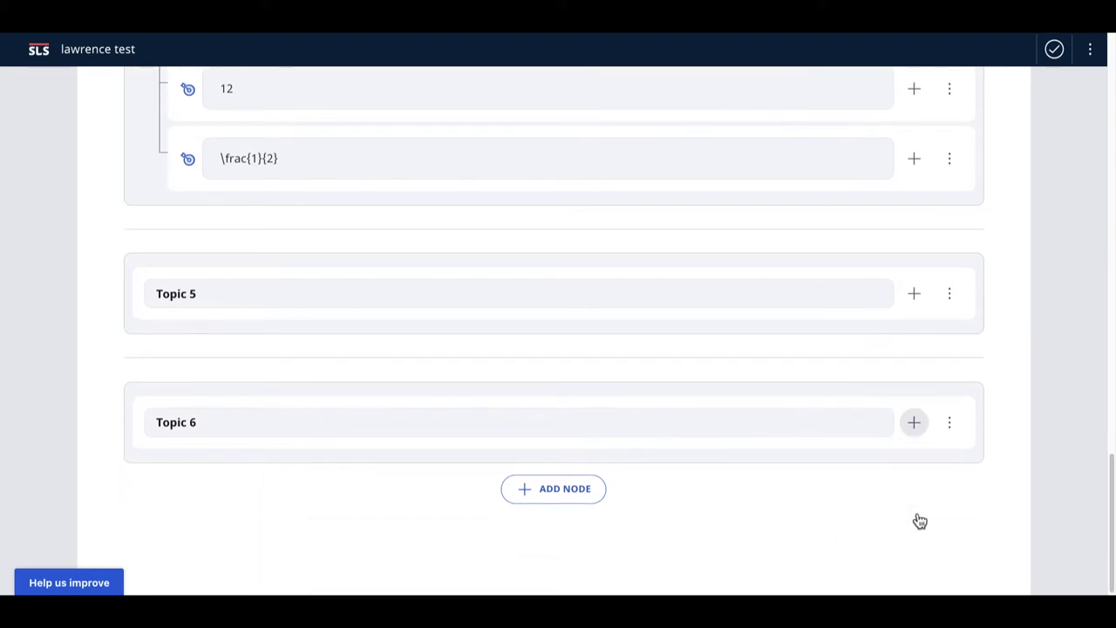
{"action": "left_click", "coordinate": [925, 436]}
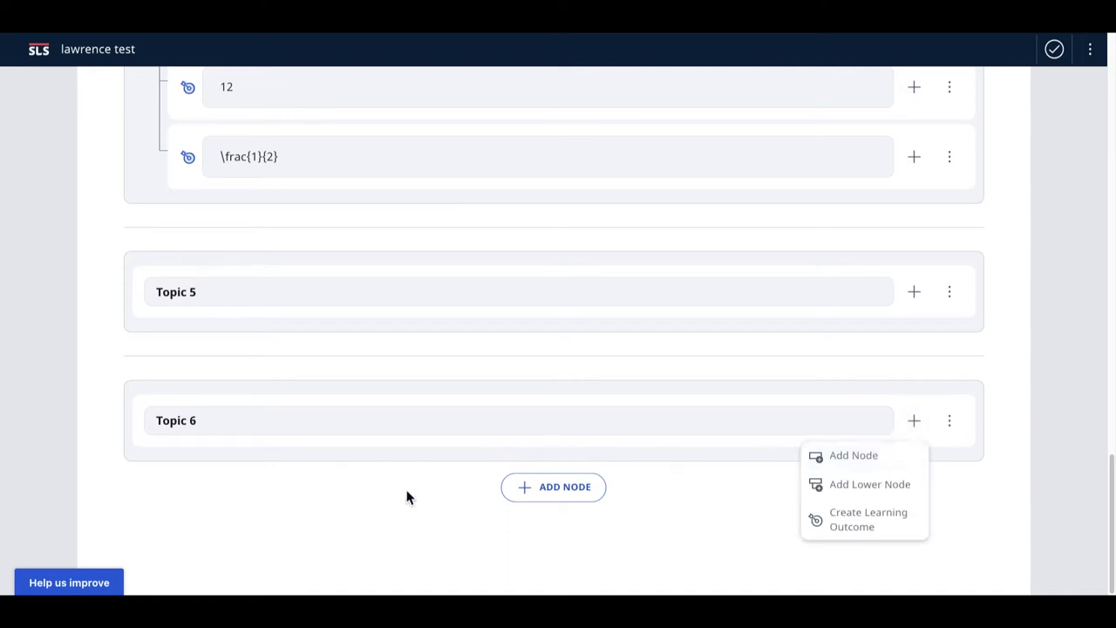
{"action": "left_click", "coordinate": [877, 496]}
{"action": "left_click", "coordinate": [251, 423]}
{"action": "scroll", "coordinate": [271, 428], "scroll_direction": "up", "scroll_amount": 4}
{"action": "scroll", "coordinate": [271, 433], "scroll_direction": "down", "scroll_amount": 3}
{"action": "left_click_drag", "start_coordinate": [242, 478], "coordinate": [110, 487]}
{"action": "type", "text": "siubtopic 6.1"}
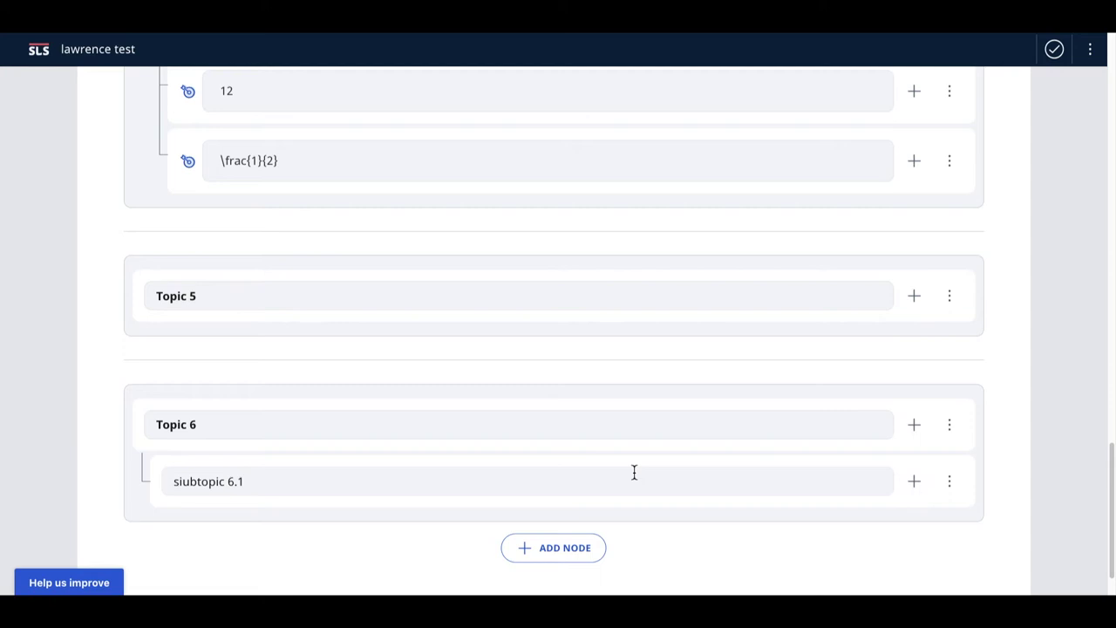
- Create a learning outcome under the subtopic of Topic 6 and enter LO as its text
{"action": "left_click", "coordinate": [915, 489]}
{"action": "scroll", "coordinate": [913, 490], "scroll_direction": "down", "scroll_amount": 1}
{"action": "left_click", "coordinate": [924, 448]}
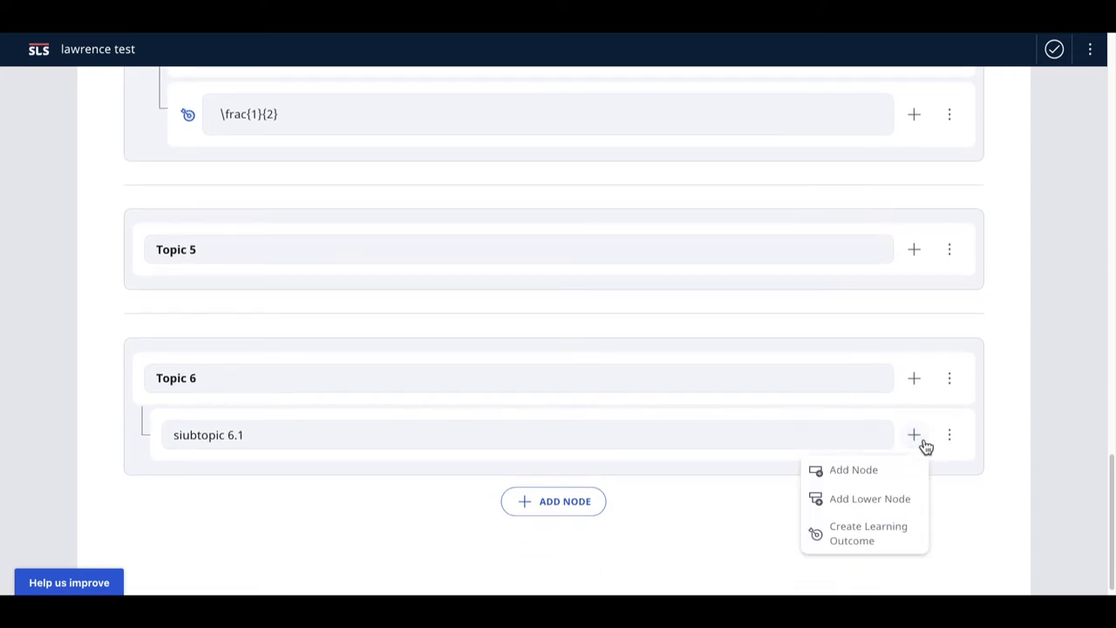
{"action": "left_click", "coordinate": [871, 532]}
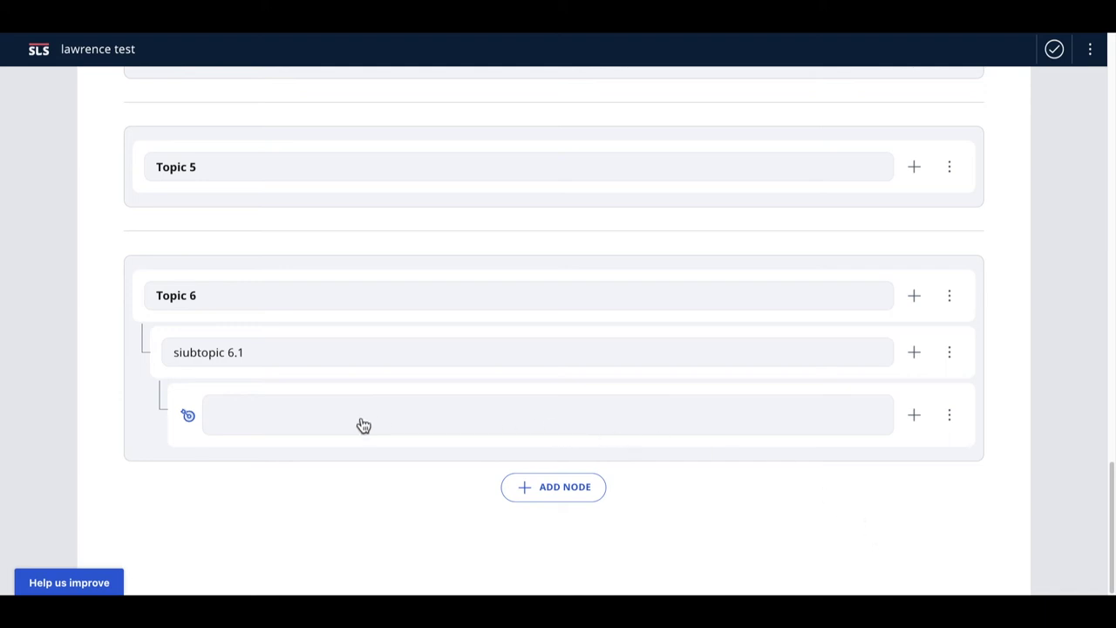
{"action": "scroll", "coordinate": [363, 424], "scroll_direction": "up", "scroll_amount": 5}
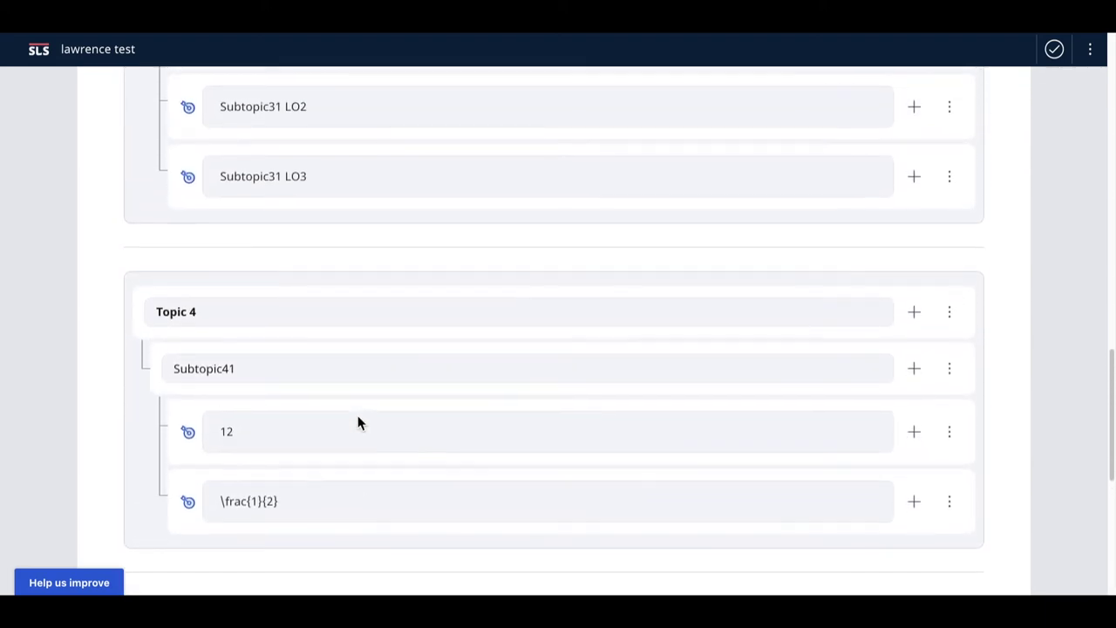
{"action": "scroll", "coordinate": [357, 423], "scroll_direction": "down", "scroll_amount": 5}
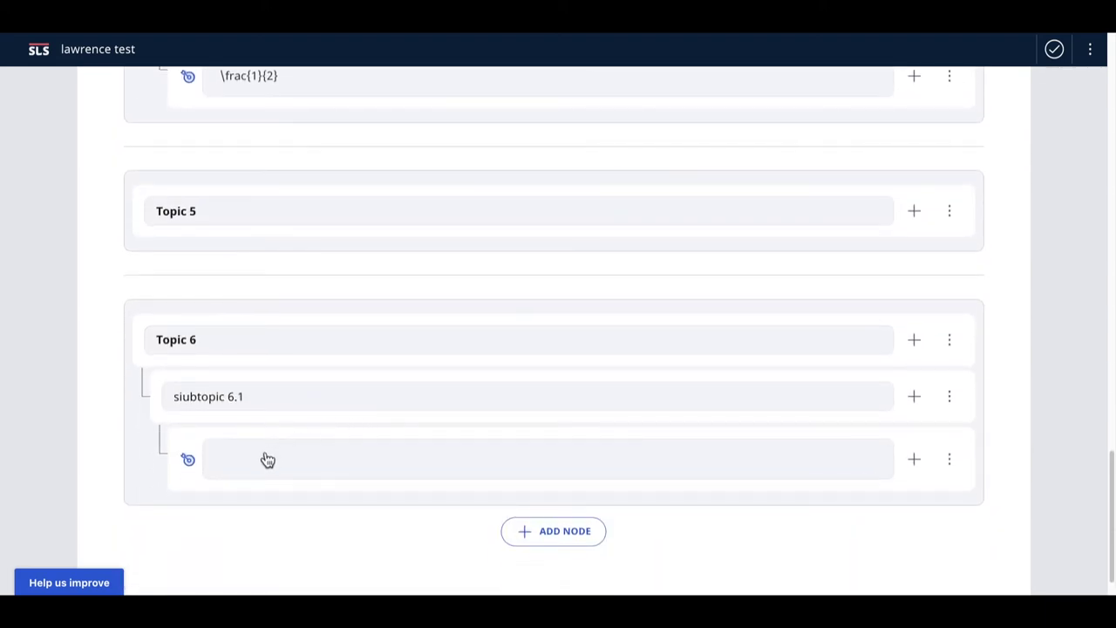
{"action": "left_click", "coordinate": [258, 462]}
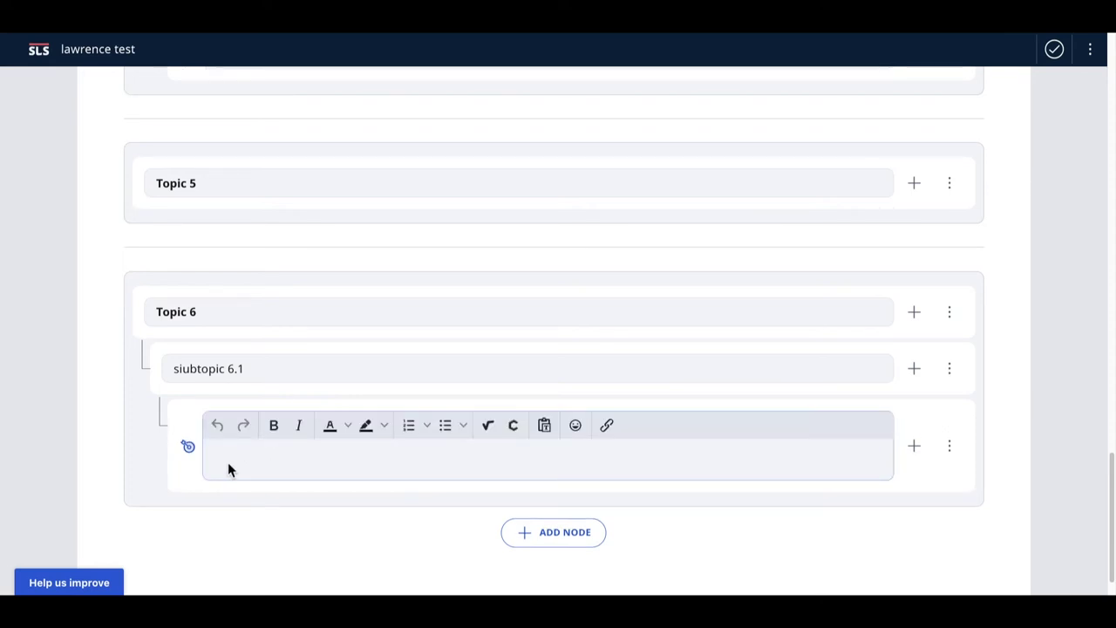
{"action": "type", "text": "LO"}
- Check the move and delete options available for Topic 5, and save the updated content map
{"action": "scroll", "coordinate": [996, 357], "scroll_direction": "up", "scroll_amount": 3}
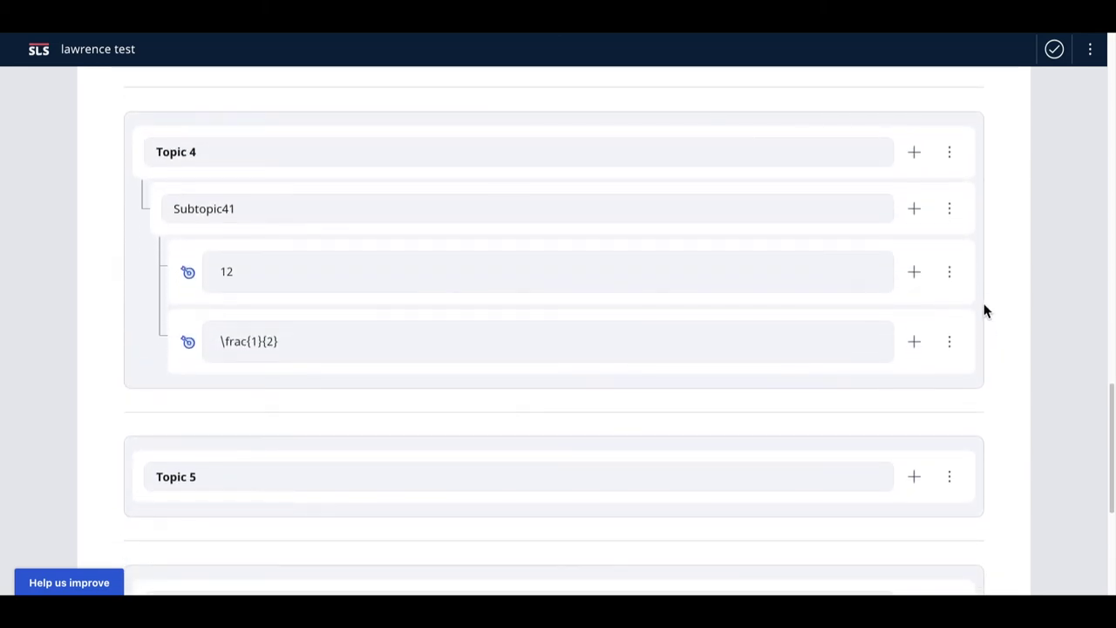
{"action": "left_click", "coordinate": [950, 479]}
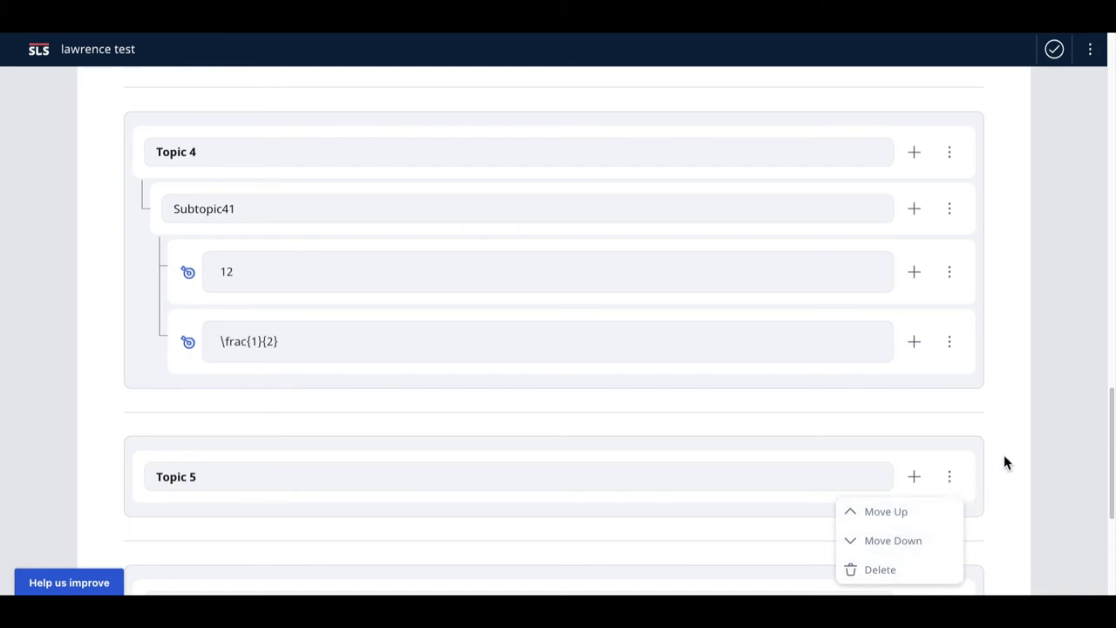
{"action": "scroll", "coordinate": [1003, 462], "scroll_direction": "up", "scroll_amount": 5}
{"action": "scroll", "coordinate": [1005, 462], "scroll_direction": "up", "scroll_amount": 10}
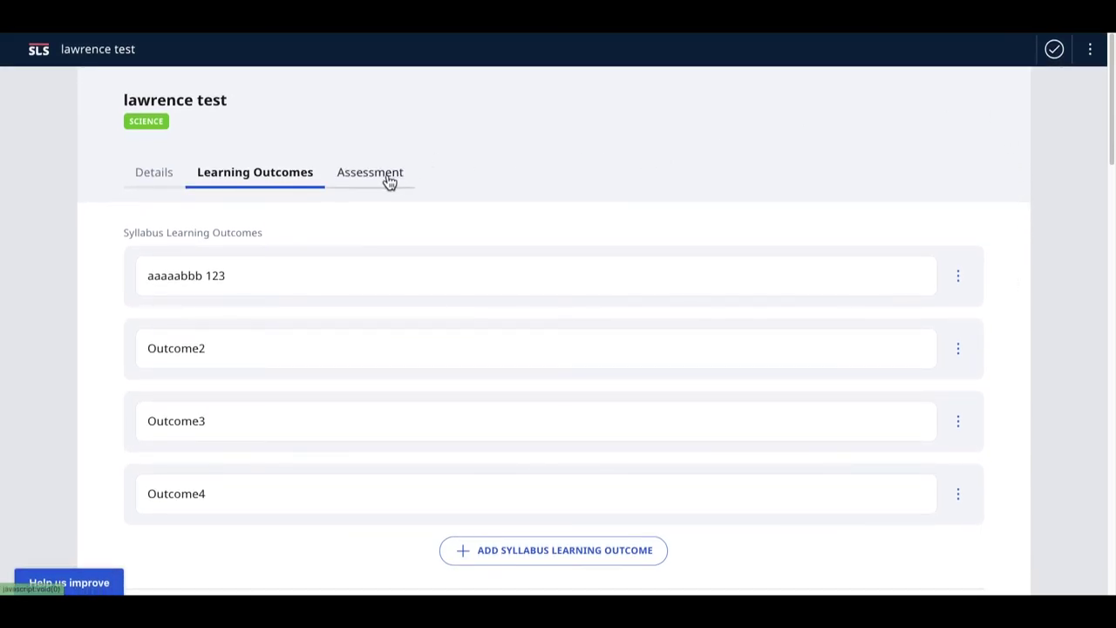
{"action": "left_click", "coordinate": [1055, 52]}
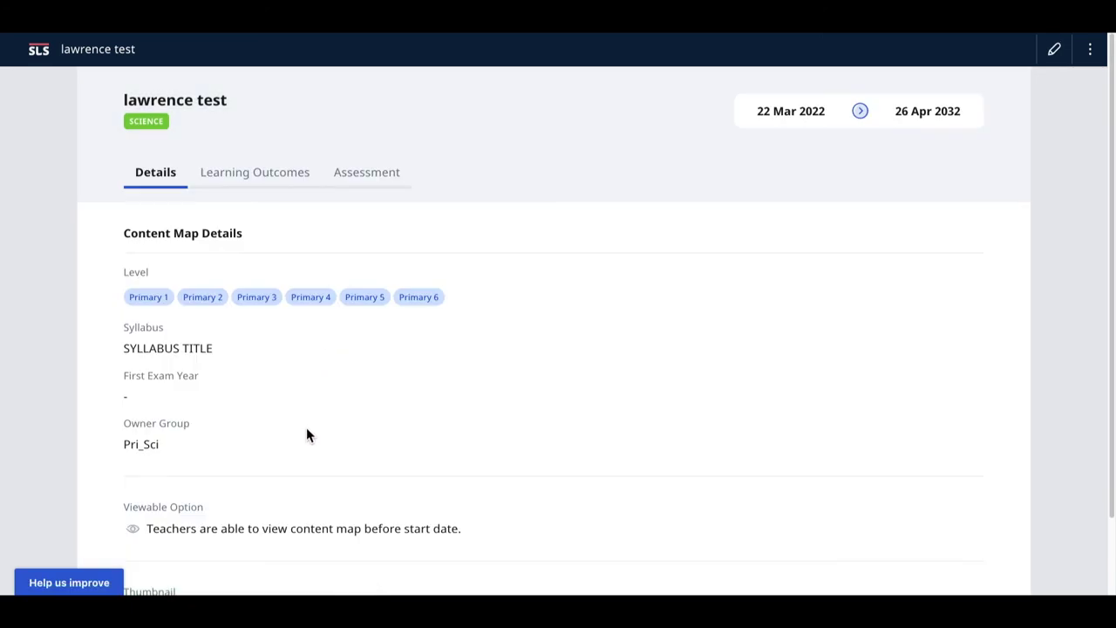
- Review the saved content map's details and its learning outcomes, including Topic 6 with its subtopic and outcome
{"action": "scroll", "coordinate": [306, 433], "scroll_direction": "down", "scroll_amount": 1}
{"action": "scroll", "coordinate": [296, 348], "scroll_direction": "up", "scroll_amount": 1}
{"action": "left_click", "coordinate": [271, 177]}
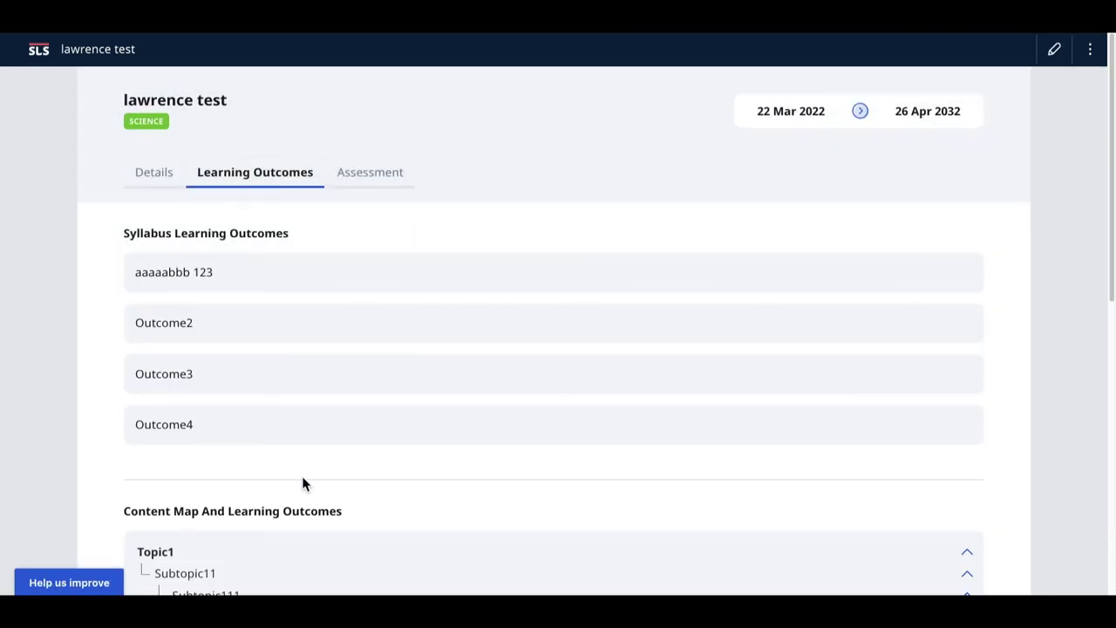
{"action": "scroll", "coordinate": [302, 484], "scroll_direction": "down", "scroll_amount": 5}
{"action": "scroll", "coordinate": [302, 484], "scroll_direction": "down", "scroll_amount": 2}
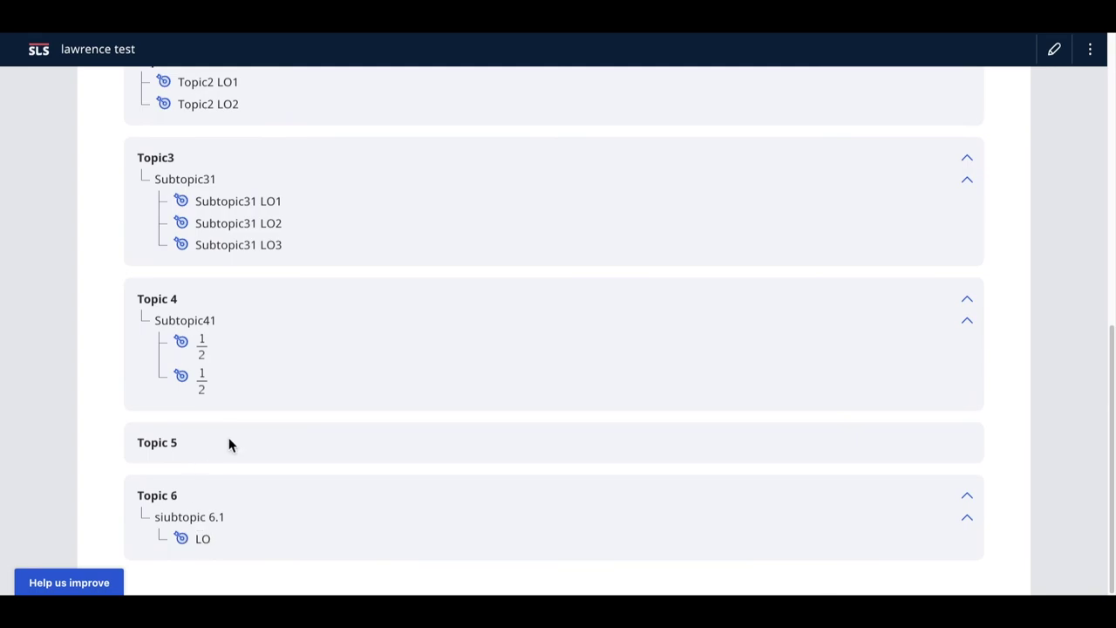
{"action": "scroll", "coordinate": [230, 444], "scroll_direction": "up", "scroll_amount": 7}
{"action": "scroll", "coordinate": [230, 443], "scroll_direction": "down", "scroll_amount": 3}
{"action": "scroll", "coordinate": [241, 523], "scroll_direction": "up", "scroll_amount": 4}
- View the content map's assessment skill levels and open them for editing
{"action": "left_click", "coordinate": [374, 188]}
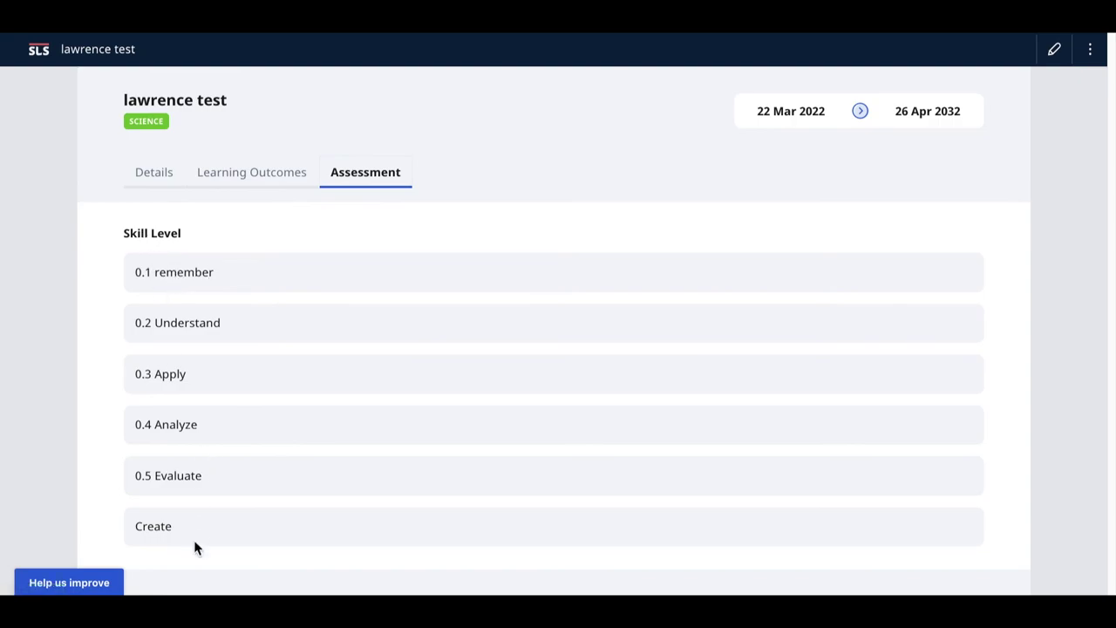
{"action": "left_click", "coordinate": [1051, 59]}
{"action": "scroll", "coordinate": [315, 312], "scroll_direction": "down", "scroll_amount": 2}
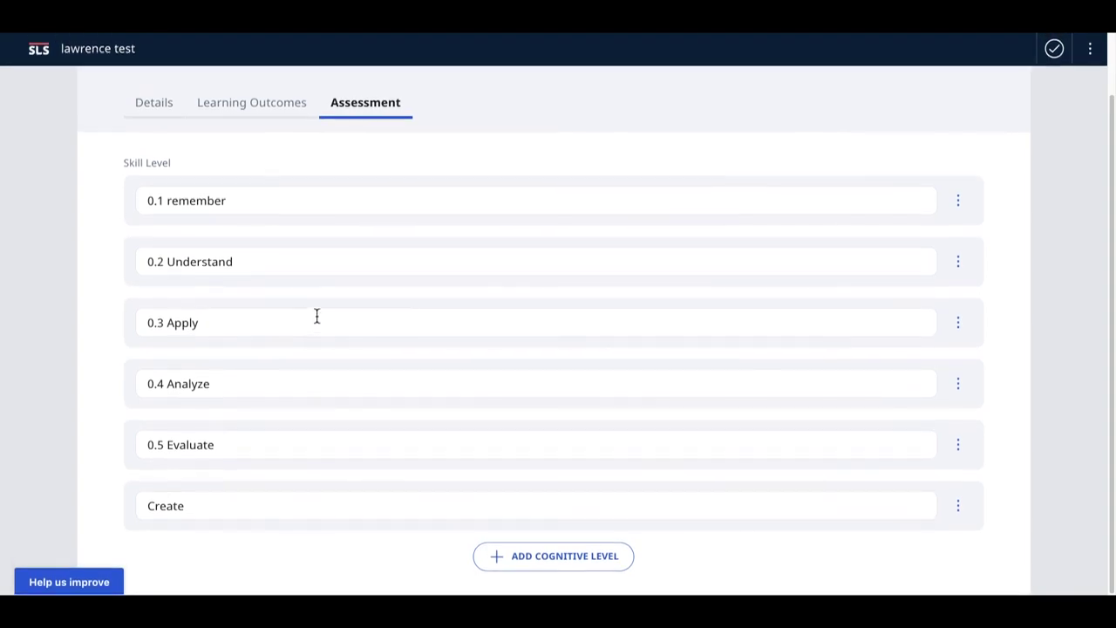
- Try to save the content map with an added blank cognitive level, and delete that blank level
{"action": "left_click", "coordinate": [549, 566]}
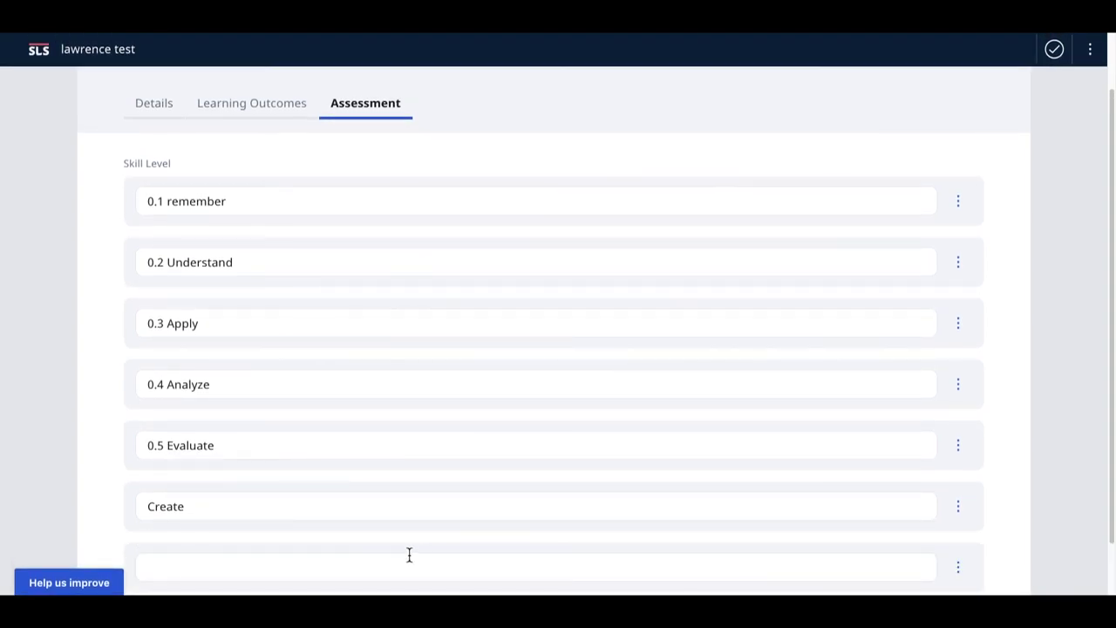
{"action": "left_click", "coordinate": [271, 577]}
{"action": "left_click", "coordinate": [1054, 49]}
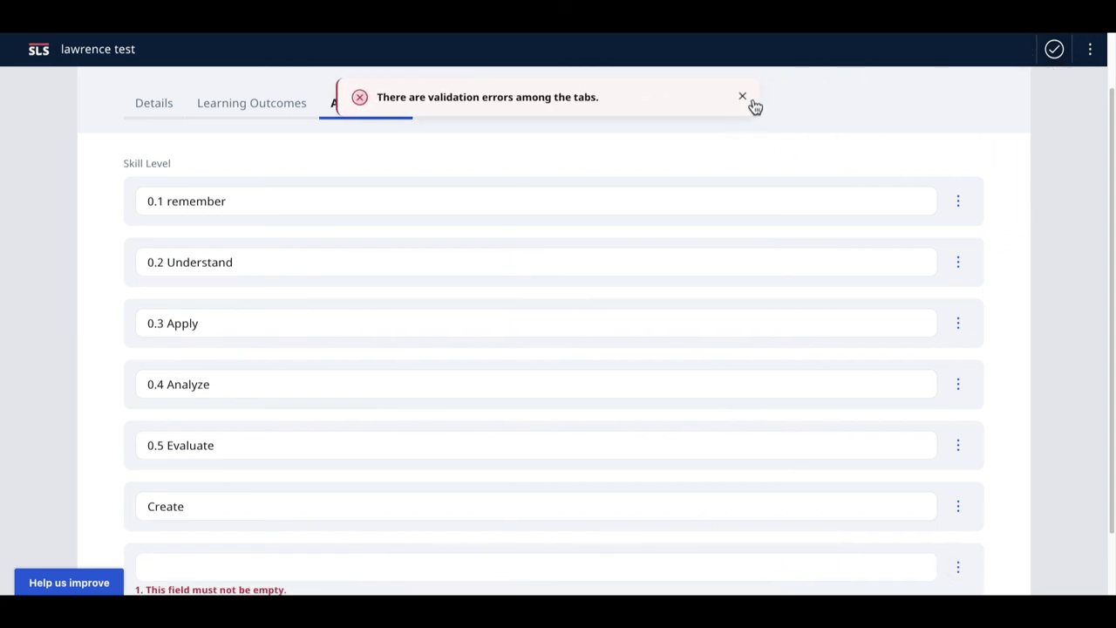
{"action": "left_click", "coordinate": [751, 101]}
{"action": "scroll", "coordinate": [968, 581], "scroll_direction": "down", "scroll_amount": 1}
{"action": "left_click", "coordinate": [962, 561]}
{"action": "left_click", "coordinate": [889, 586]}
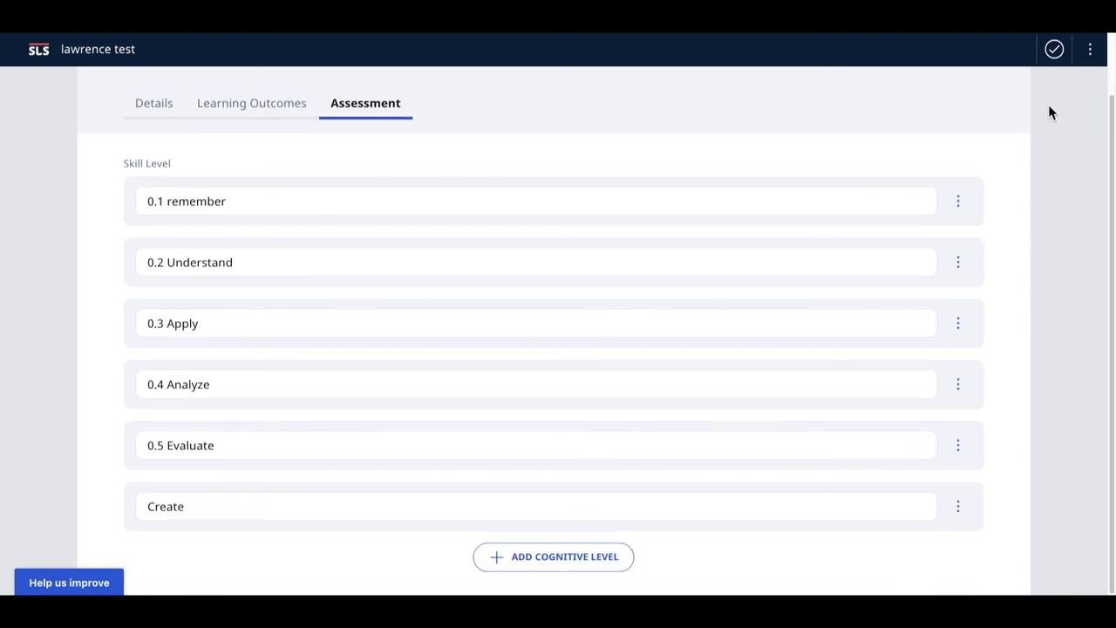